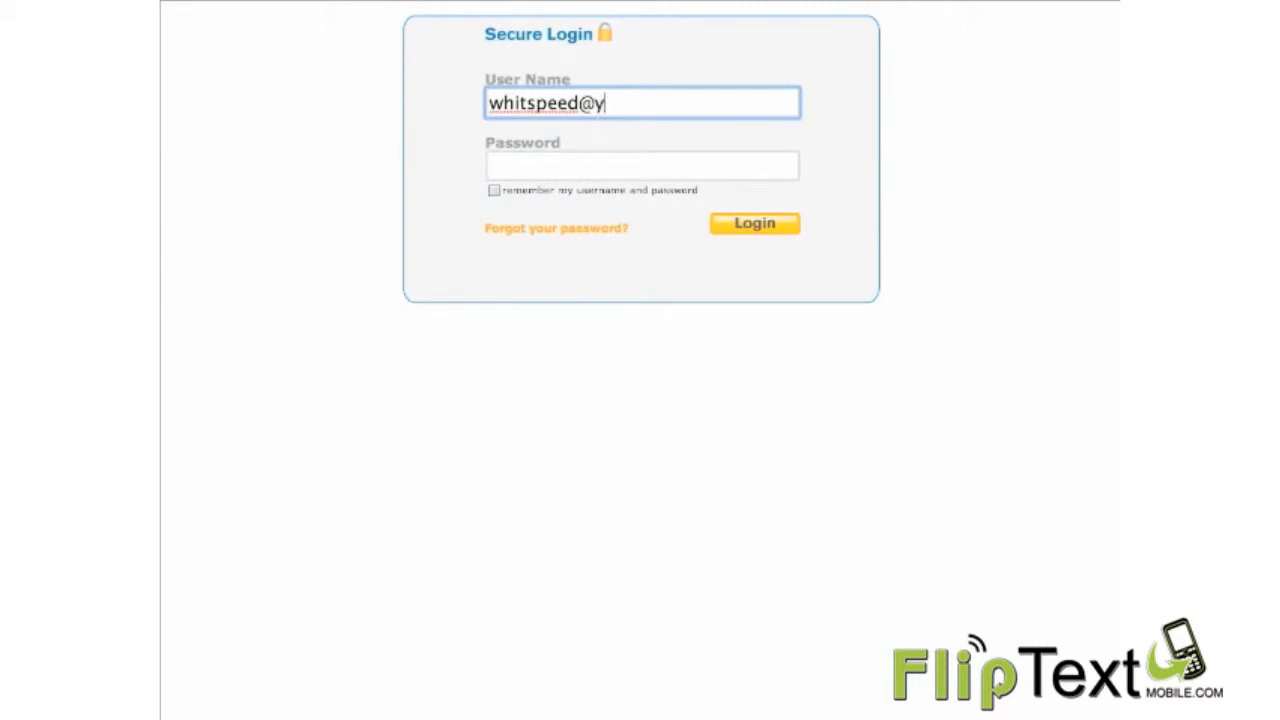
Step: Complete the login form with the user name's e-mail and the account password, and log in
key(Tab)
text(******)
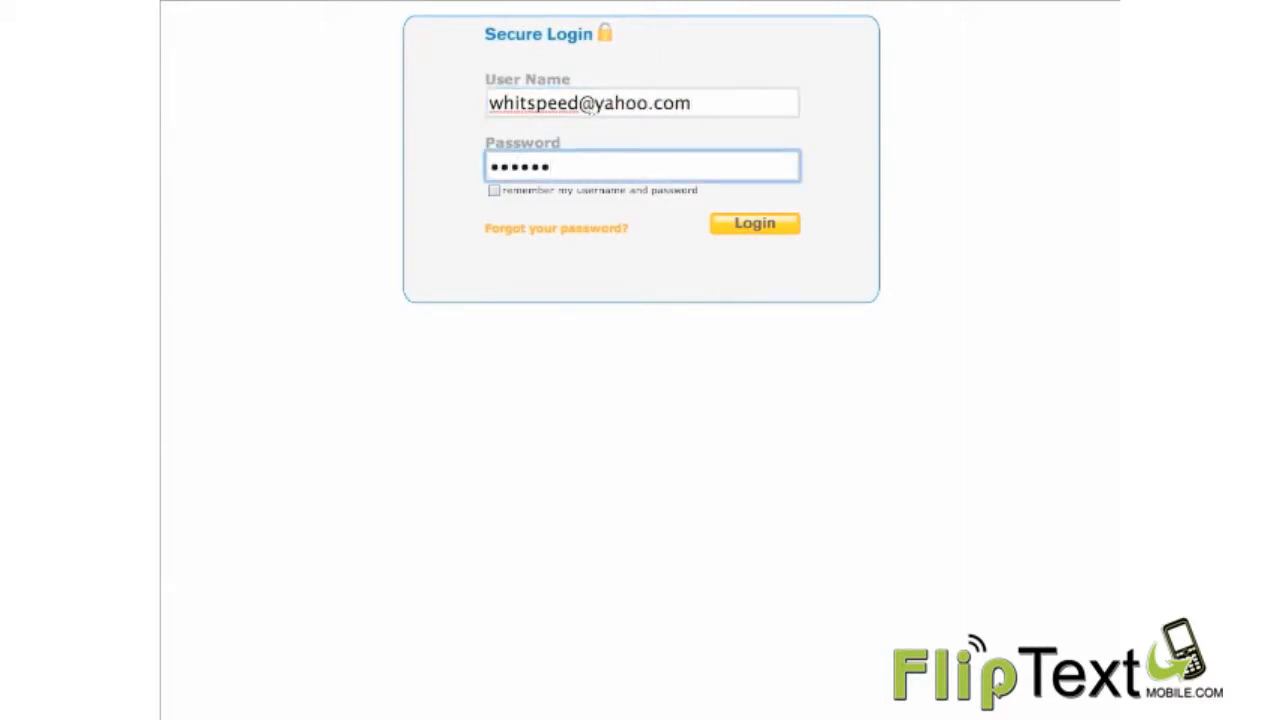
click(763, 230)
click(737, 90)
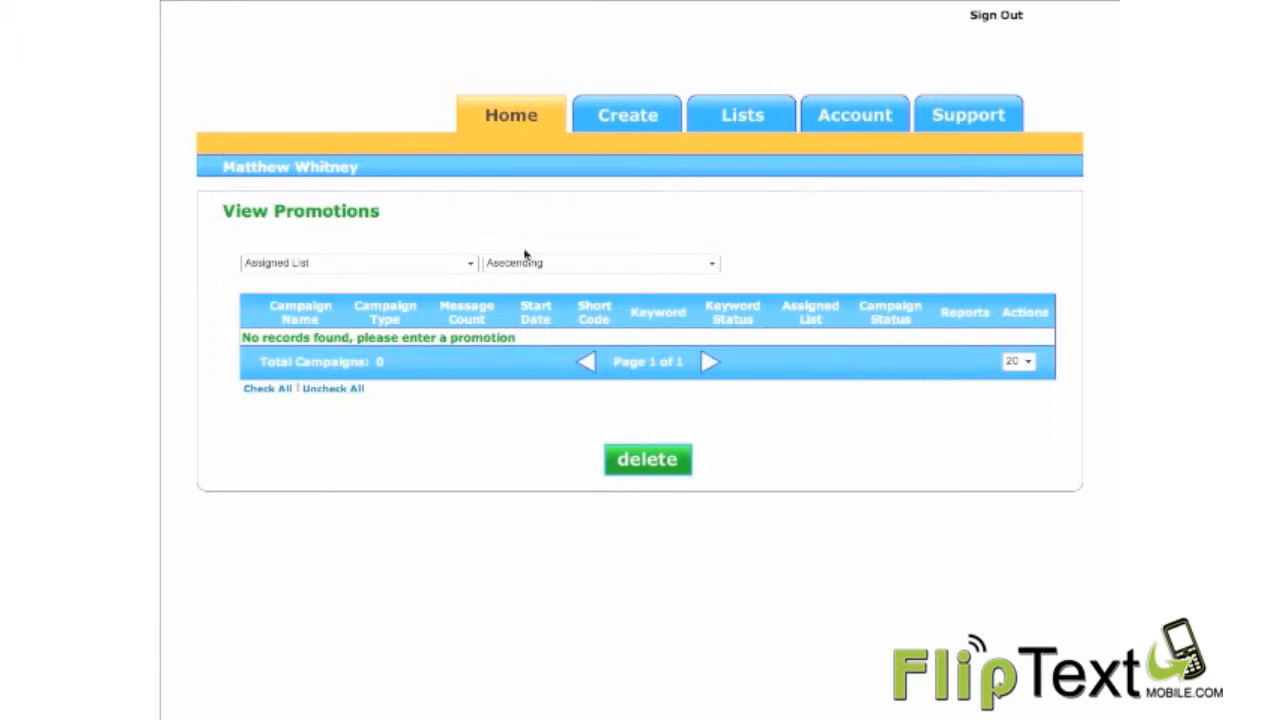
Step: Review the promotion types available for creation and the account's existing subscriber lists
click(604, 115)
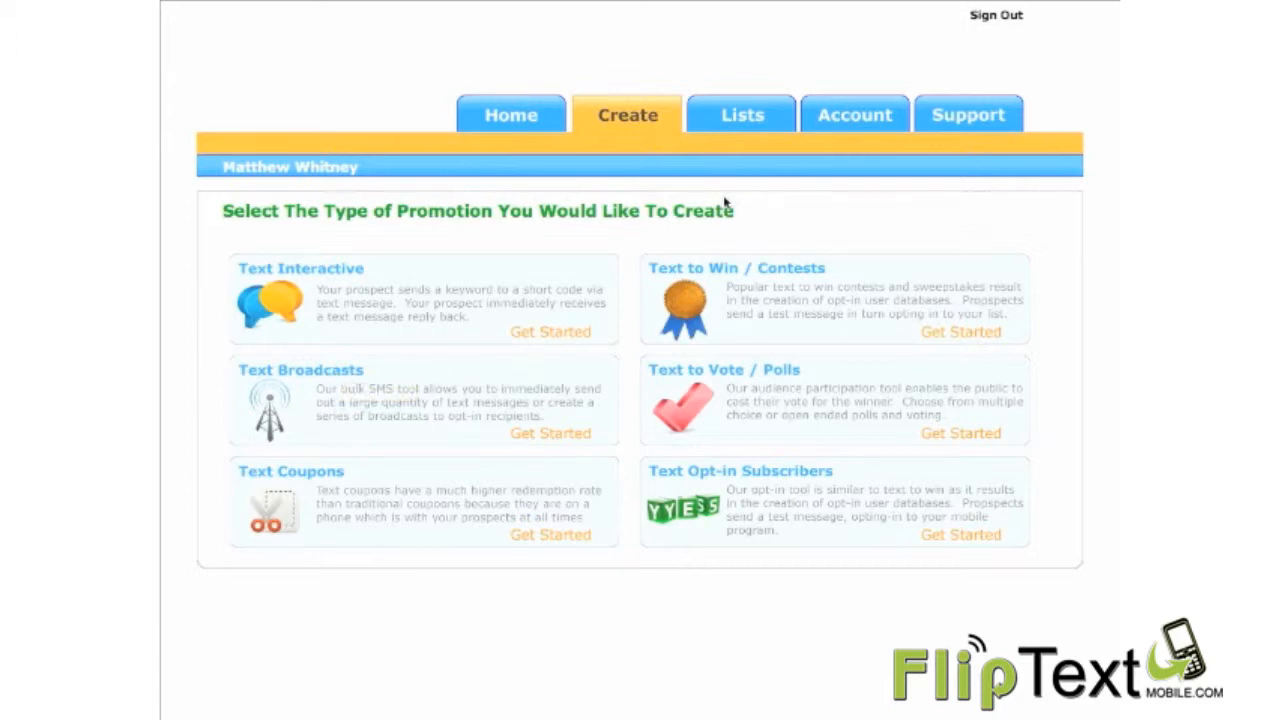
click(742, 118)
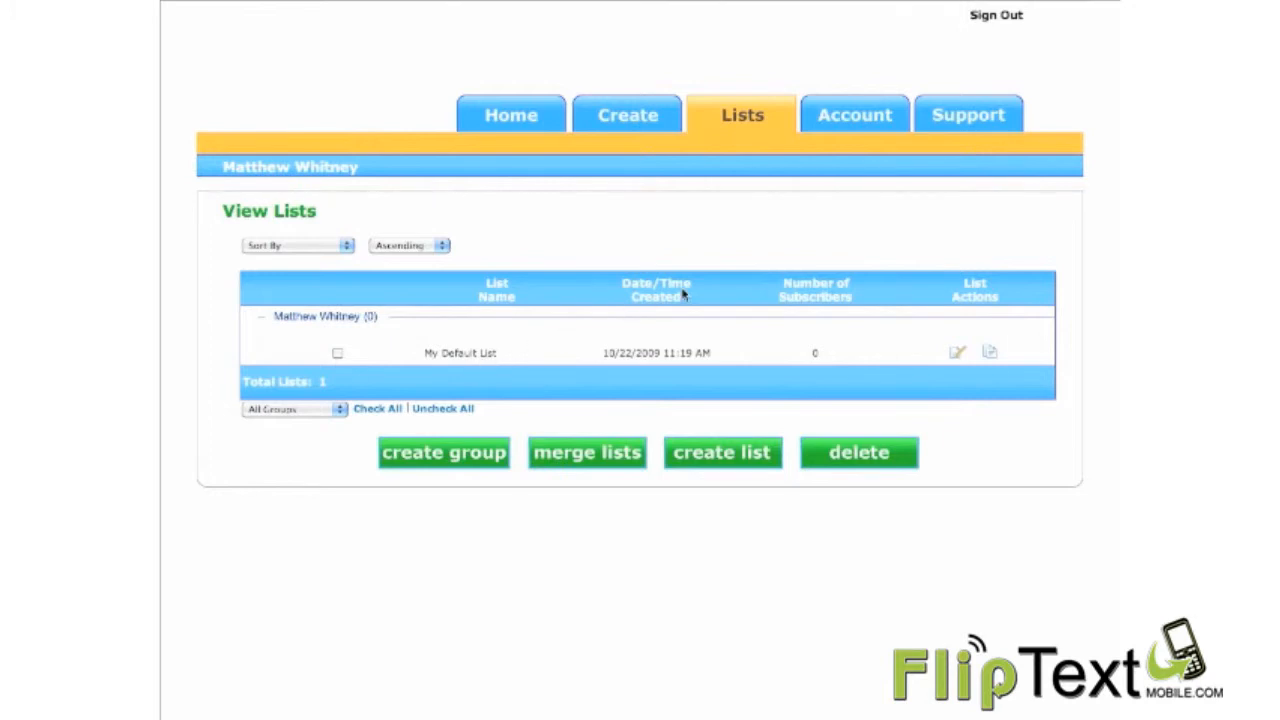
Step: Examine the account page's plan, active keywords, lists, notifications and personal information sections
click(857, 127)
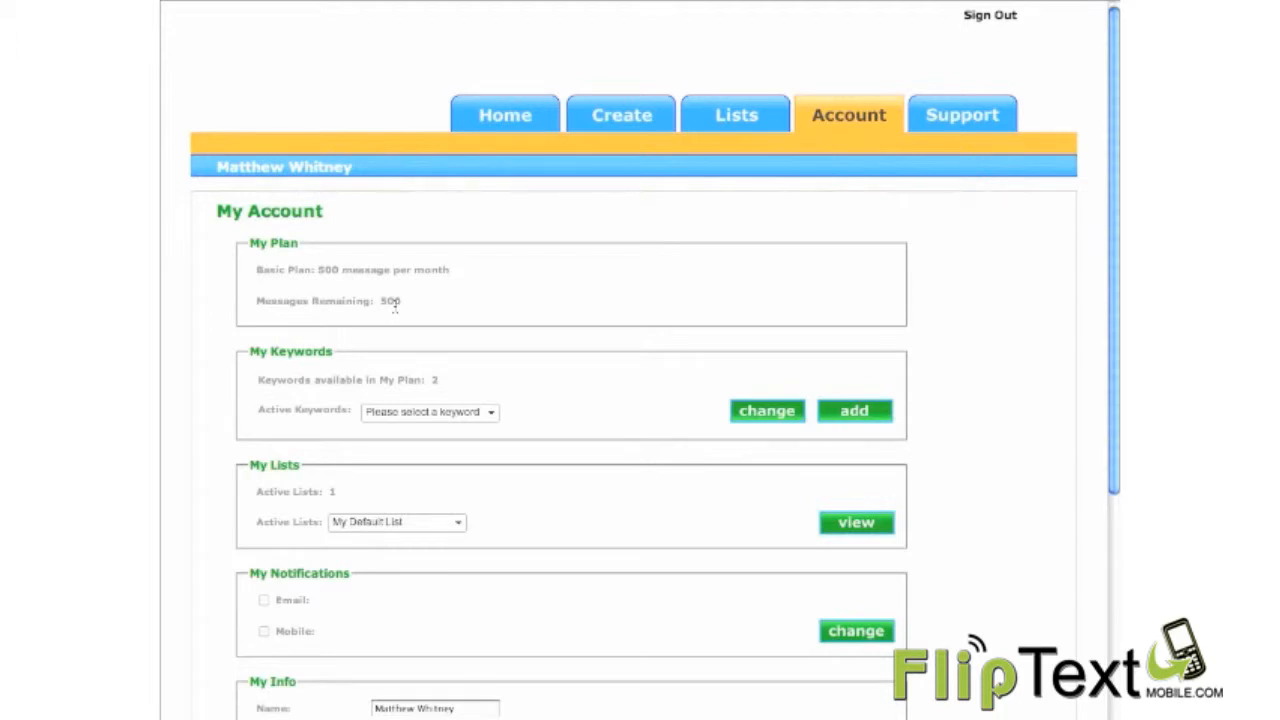
scroll(395, 308, down, 2)
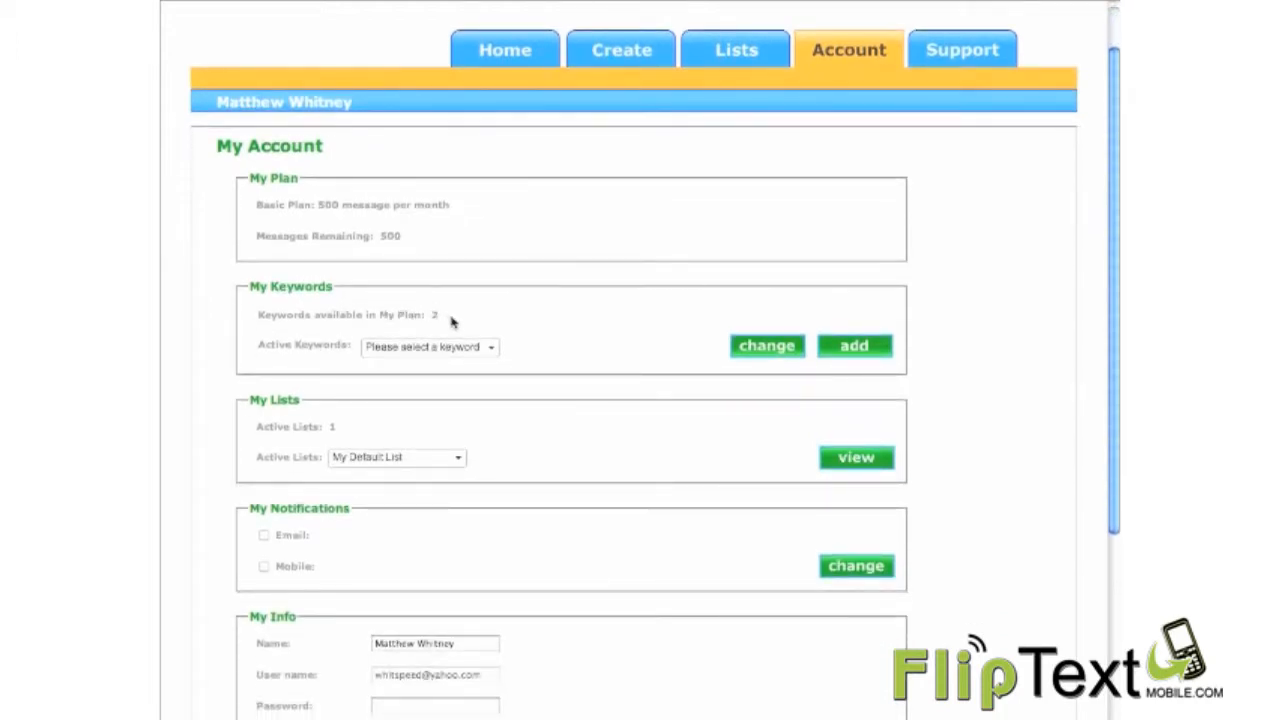
click(490, 358)
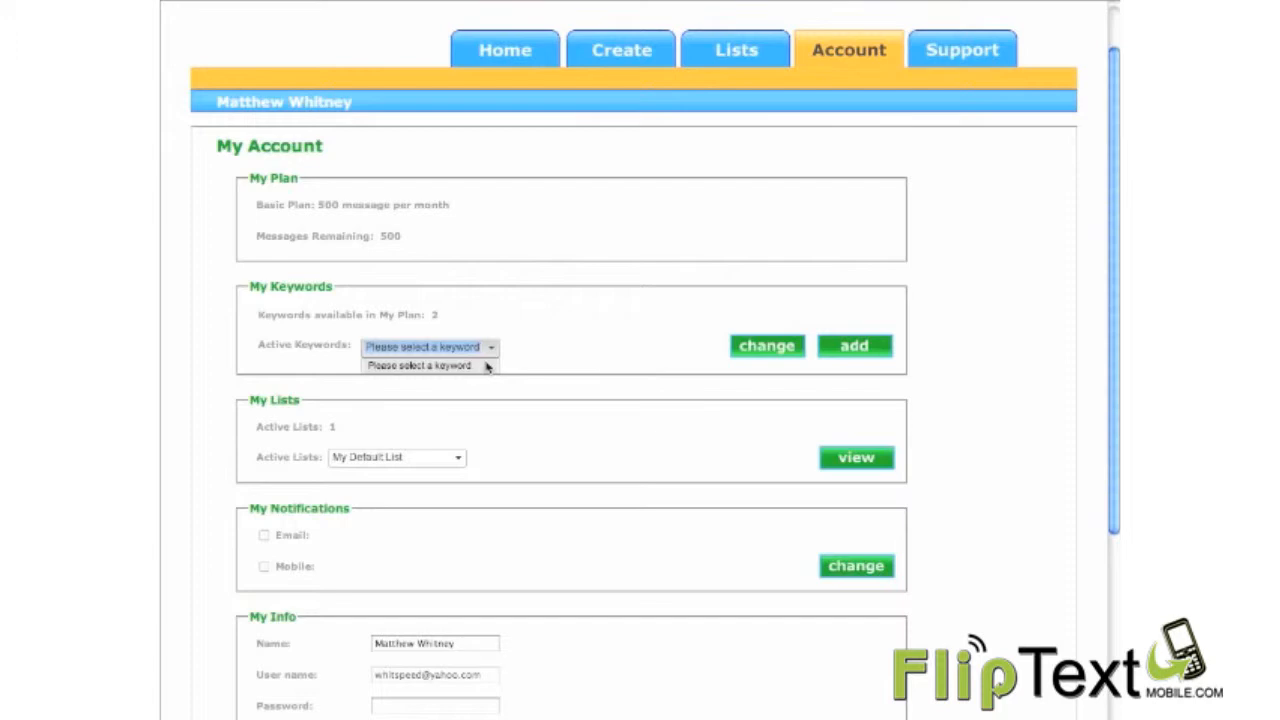
scroll(486, 367, down, 2)
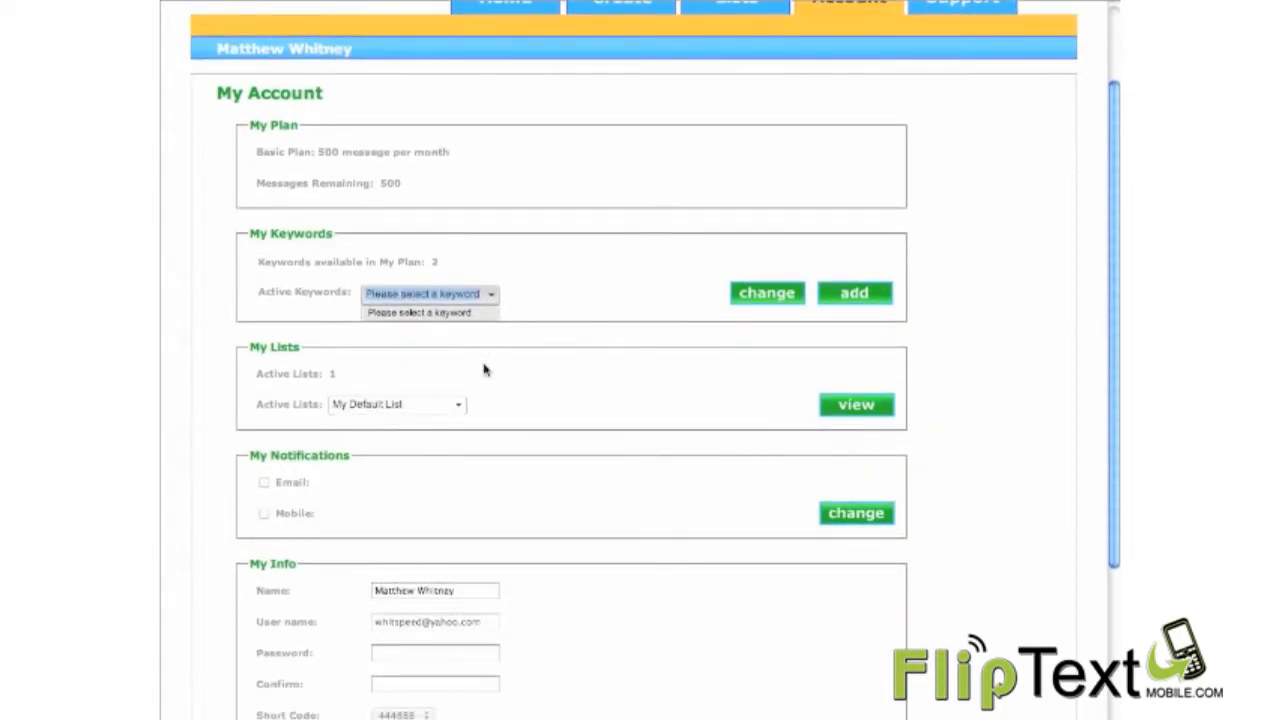
scroll(484, 370, down, 3)
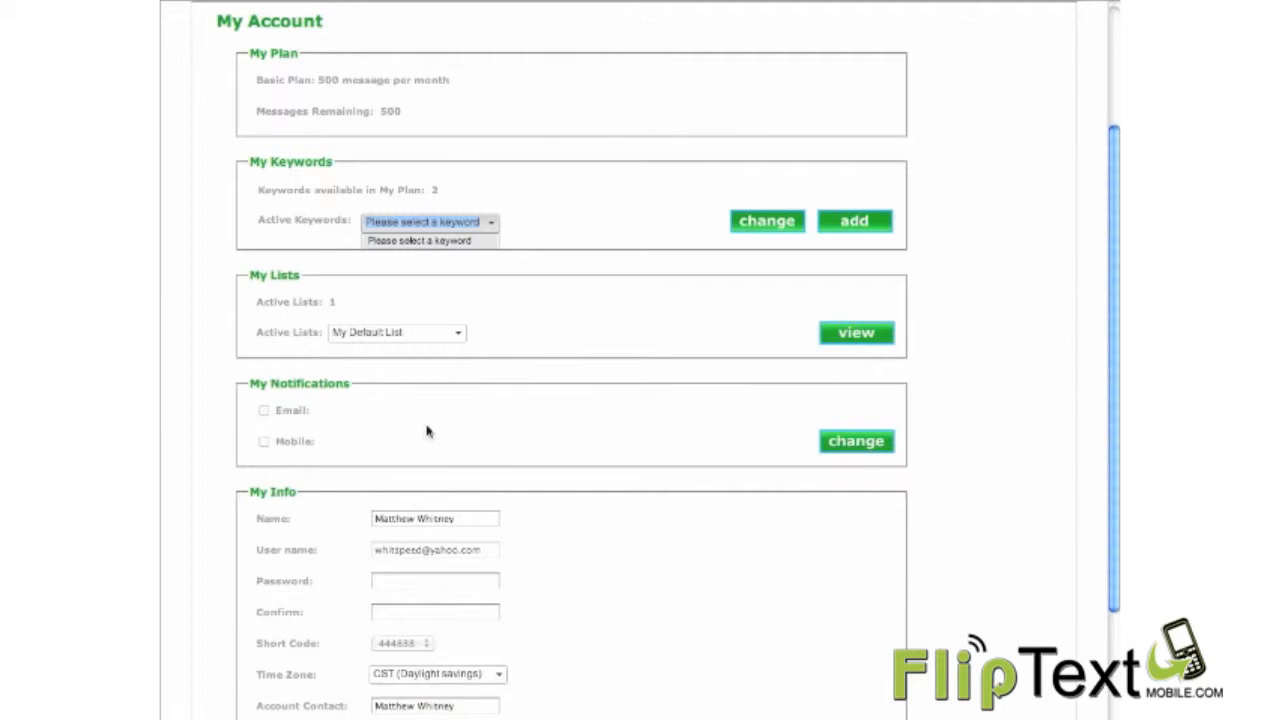
scroll(427, 431, down, 4)
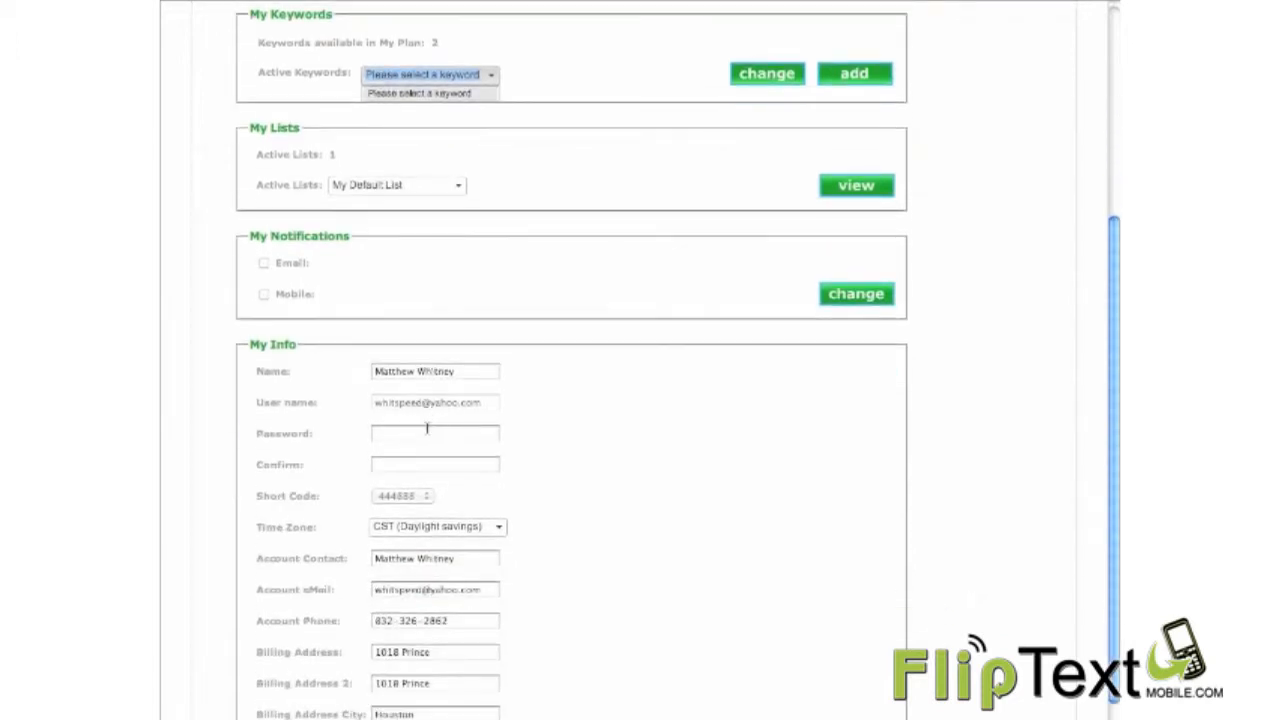
scroll(427, 428, down, 1)
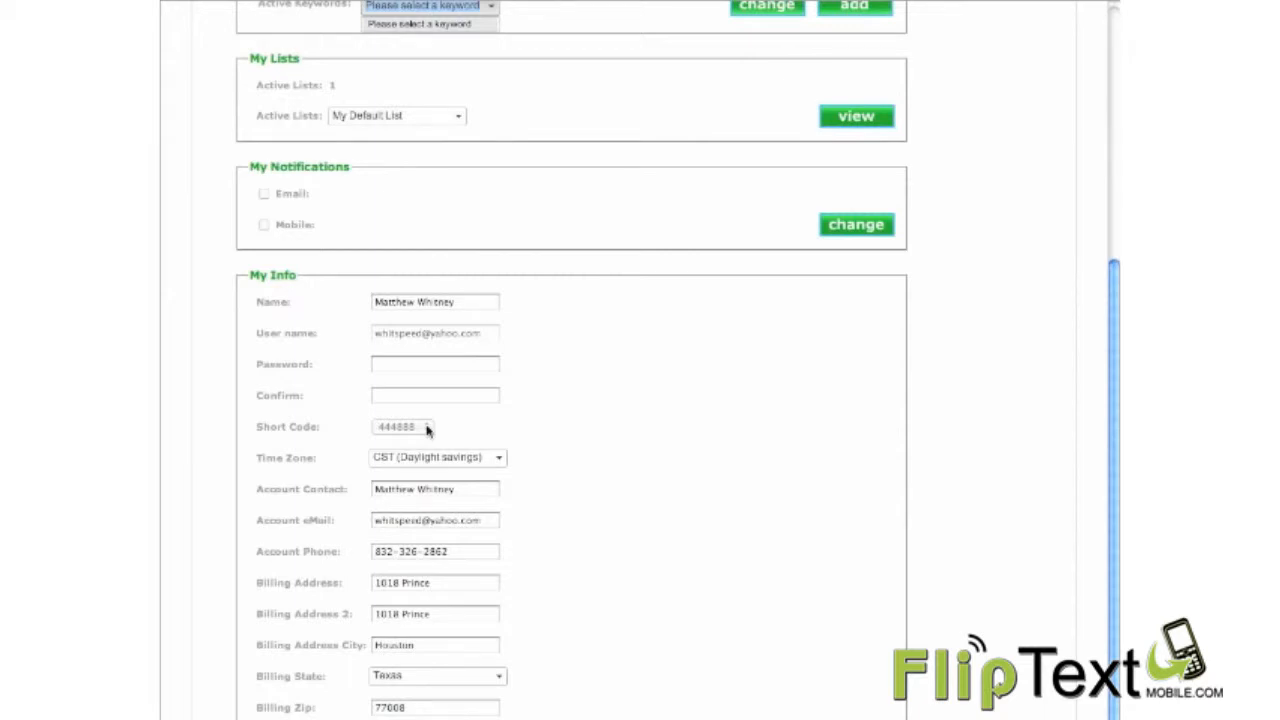
scroll(427, 431, up, 8)
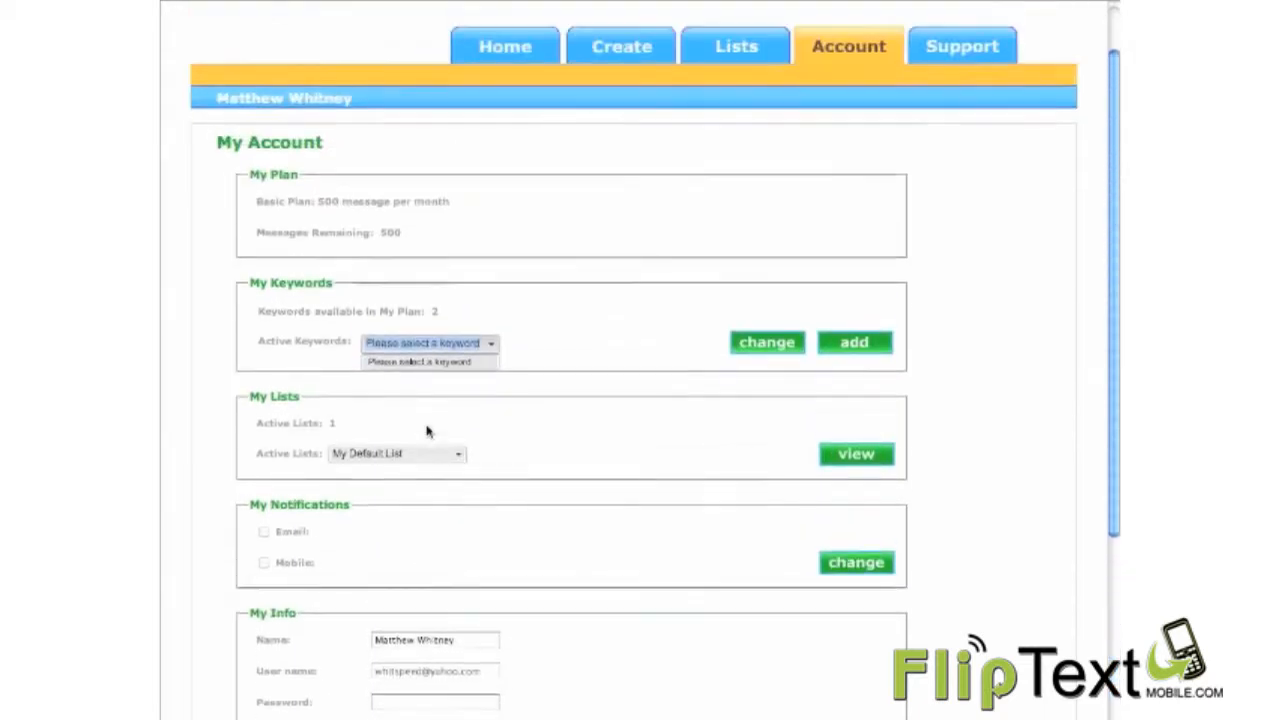
scroll(427, 431, up, 2)
click(522, 362)
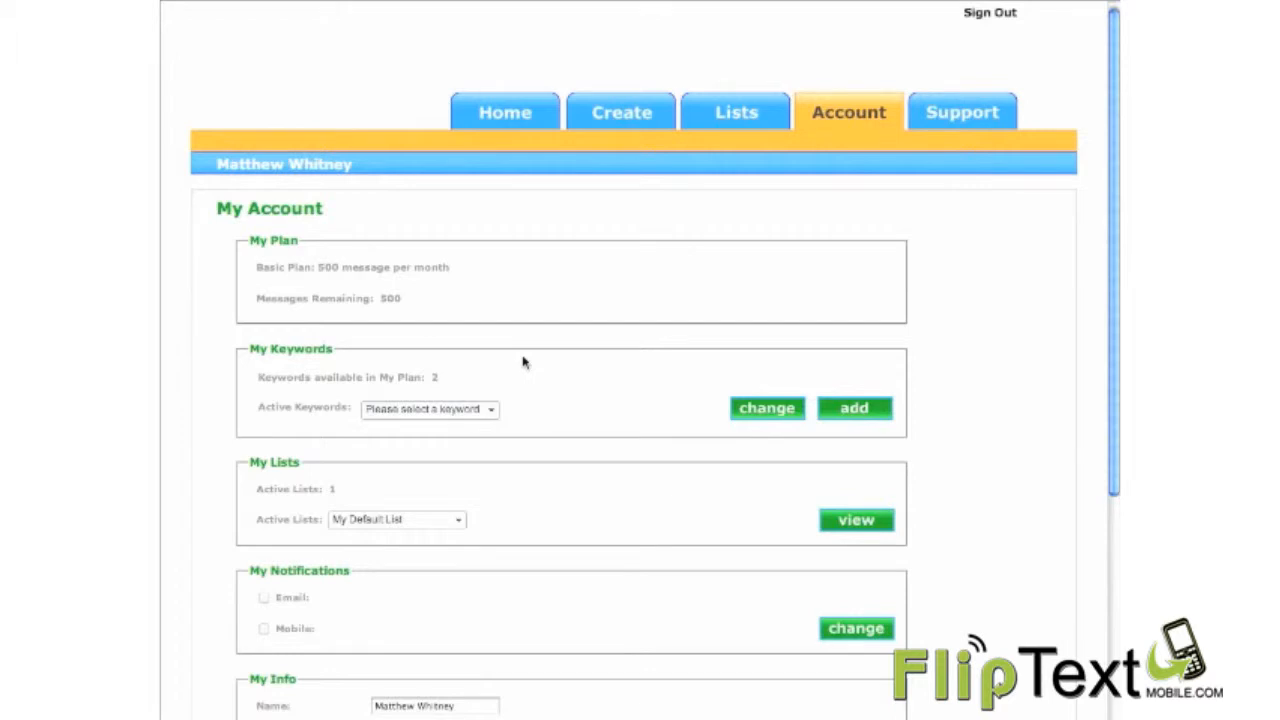
Step: Add the new keyword "keyword1" to the account and check the active keywords
click(840, 410)
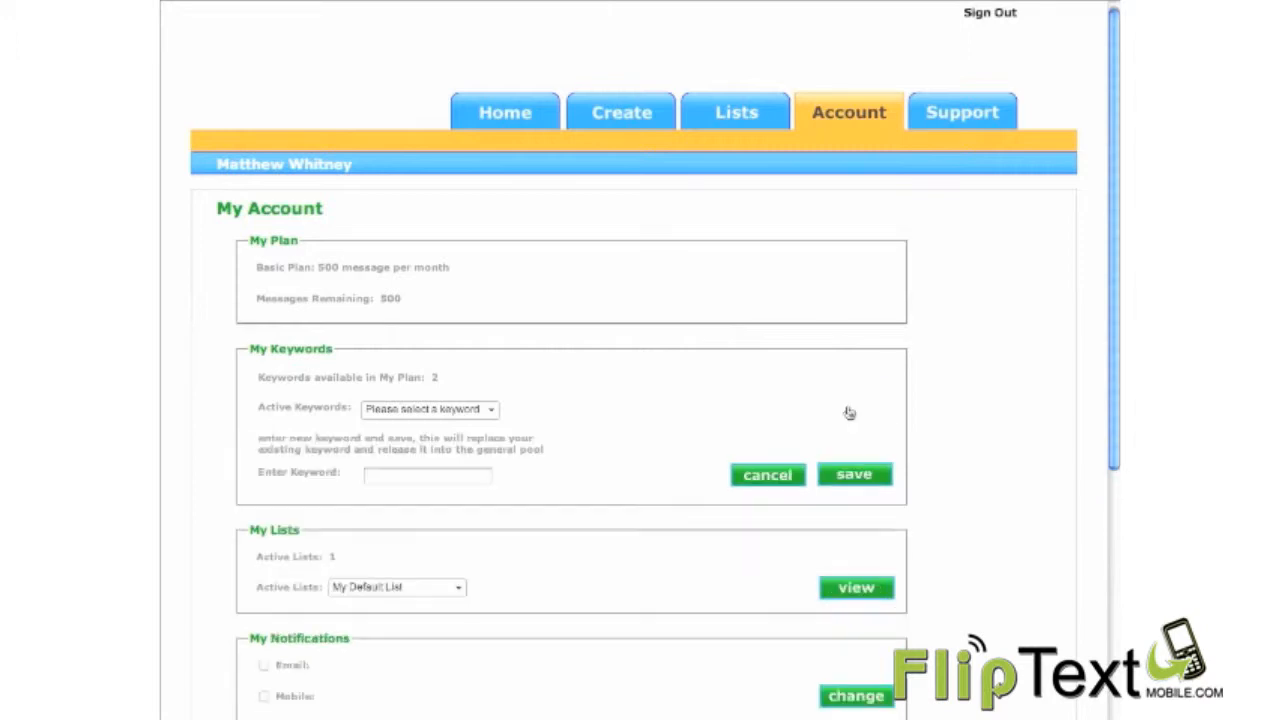
click(372, 479)
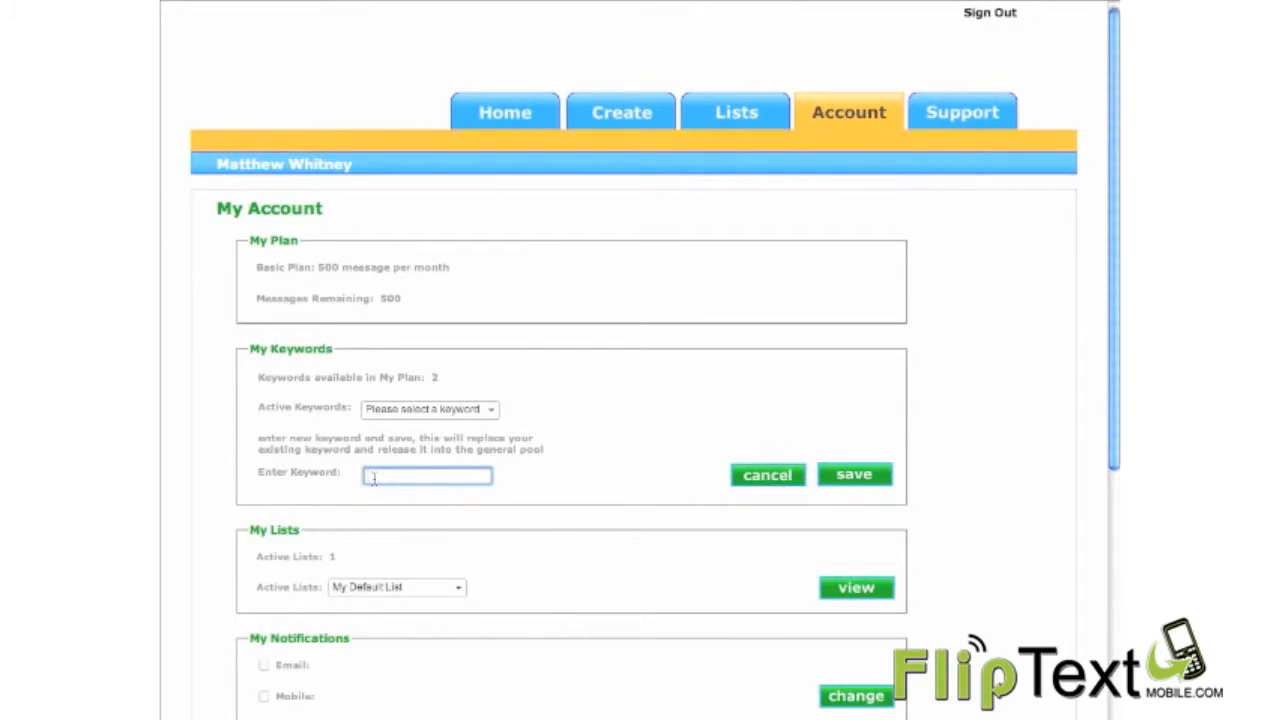
text(keyword1)
click(868, 474)
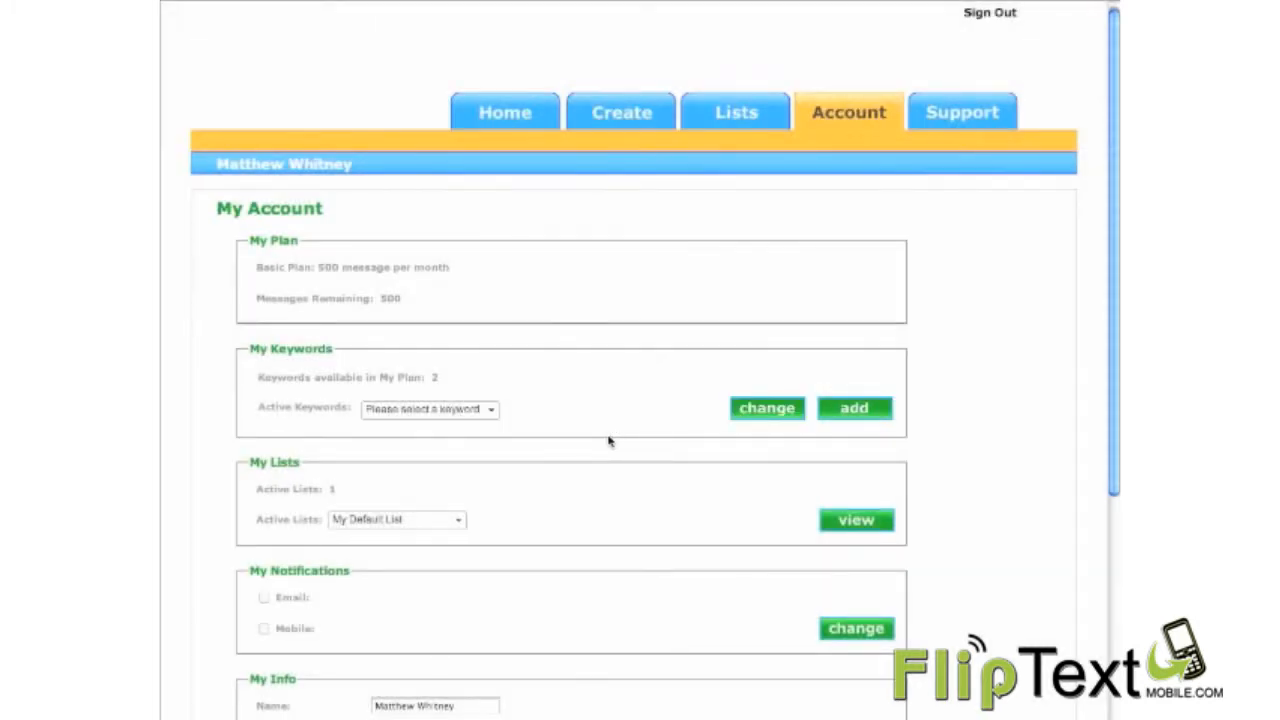
click(491, 410)
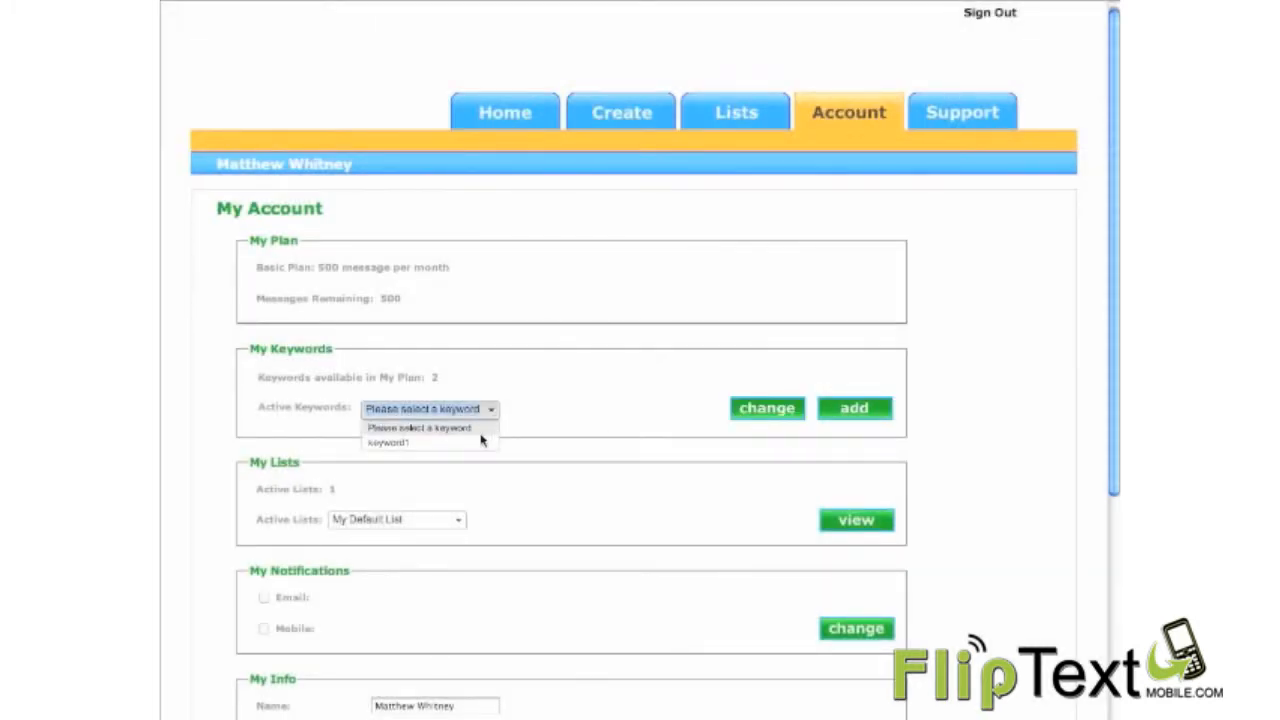
click(569, 414)
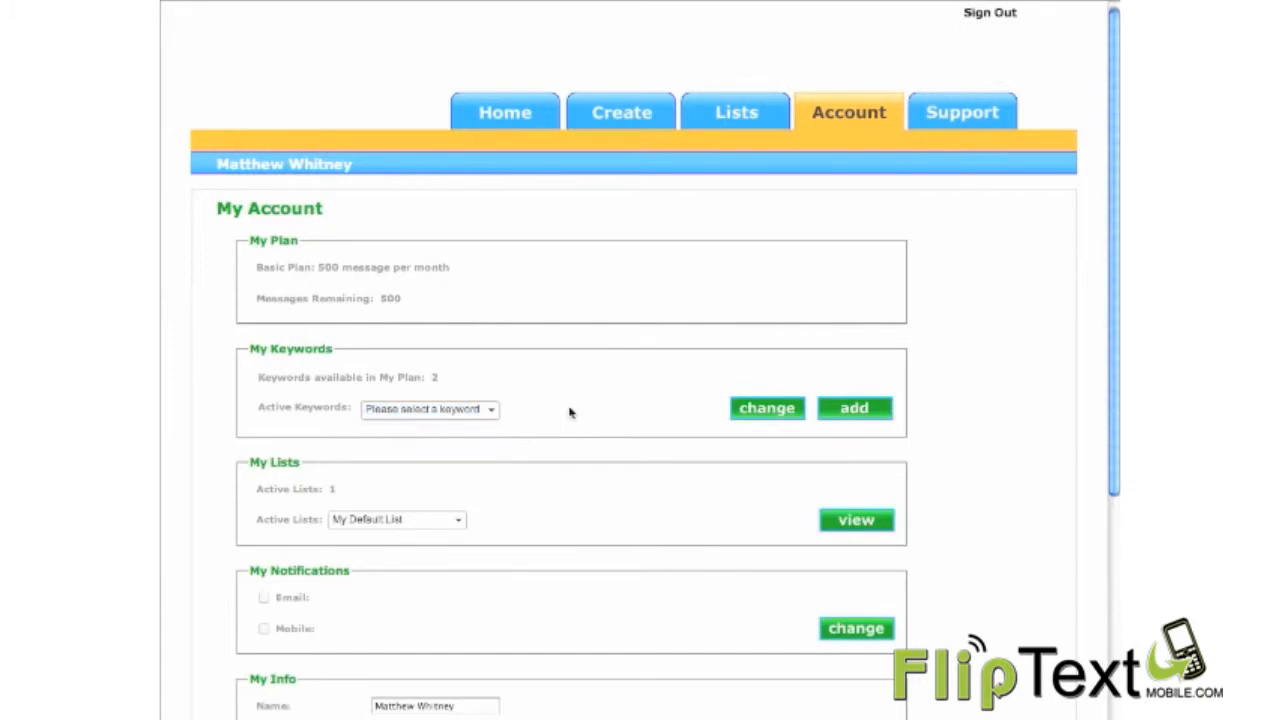
click(495, 412)
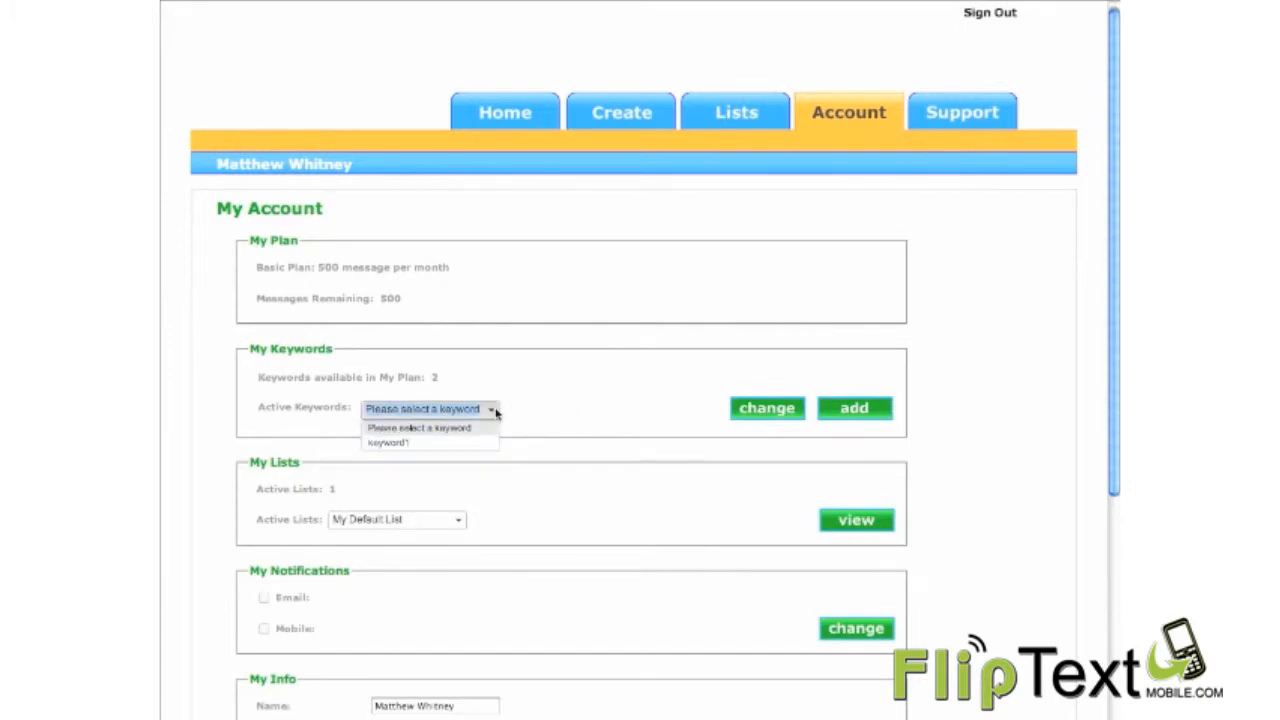
click(569, 417)
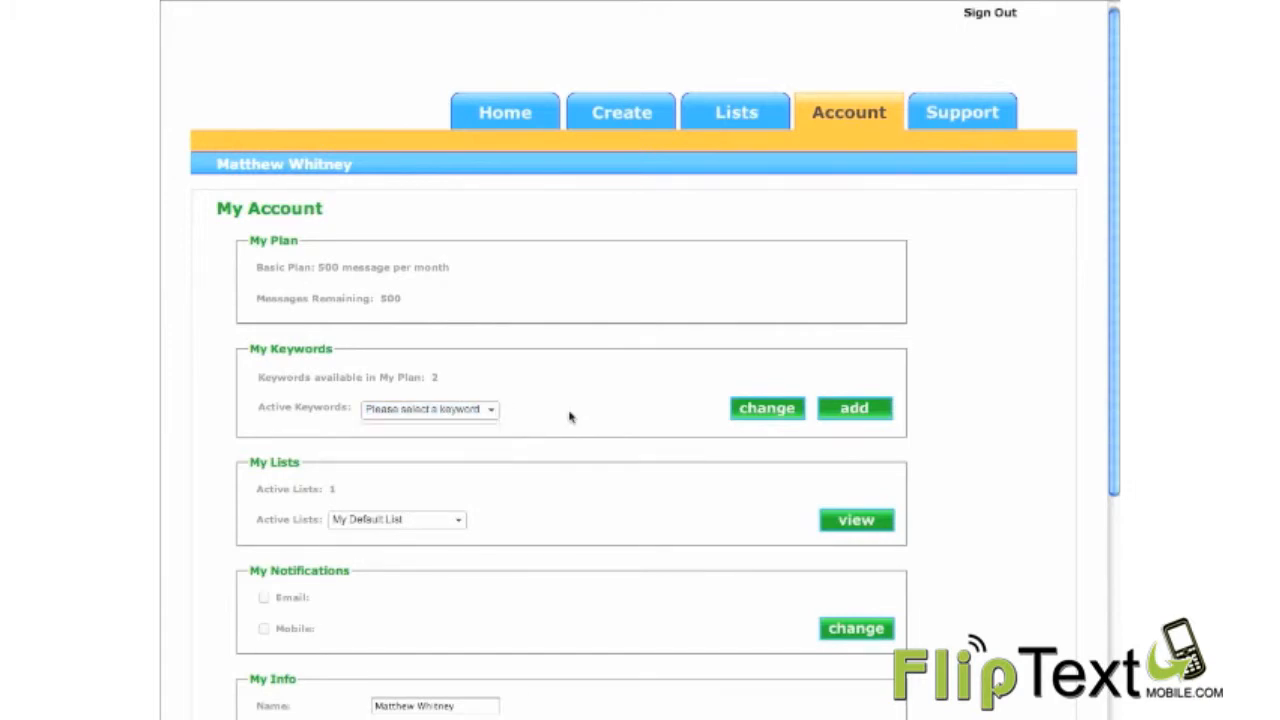
Step: Add a second keyword, "keyword2", to the account and check the active keywords again
click(855, 409)
click(423, 476)
text(keywor)
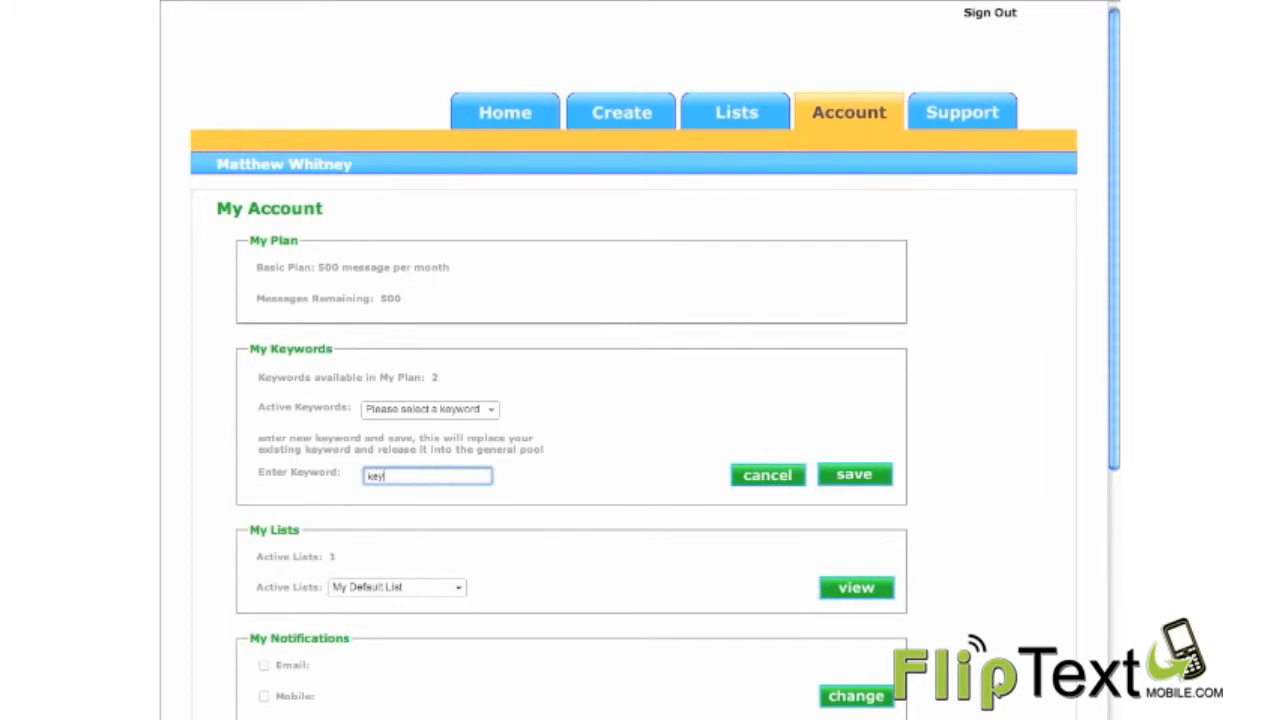
text(d2)
click(852, 477)
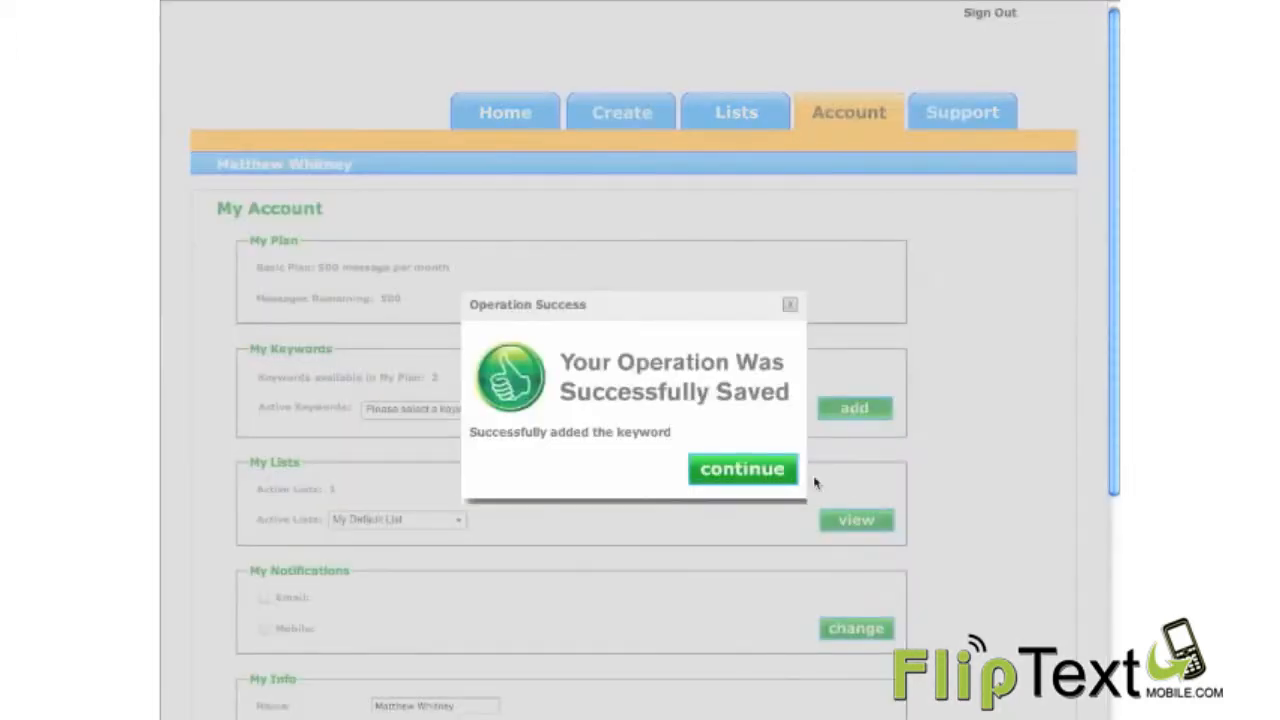
click(731, 478)
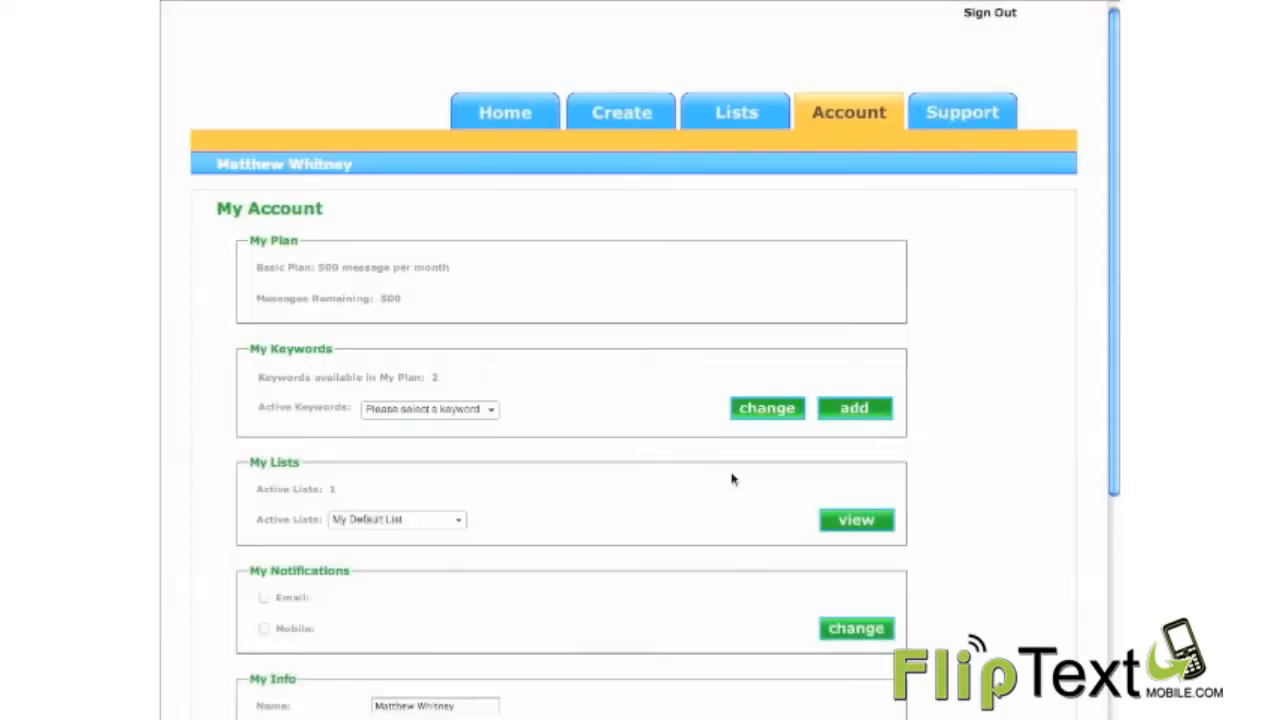
click(490, 411)
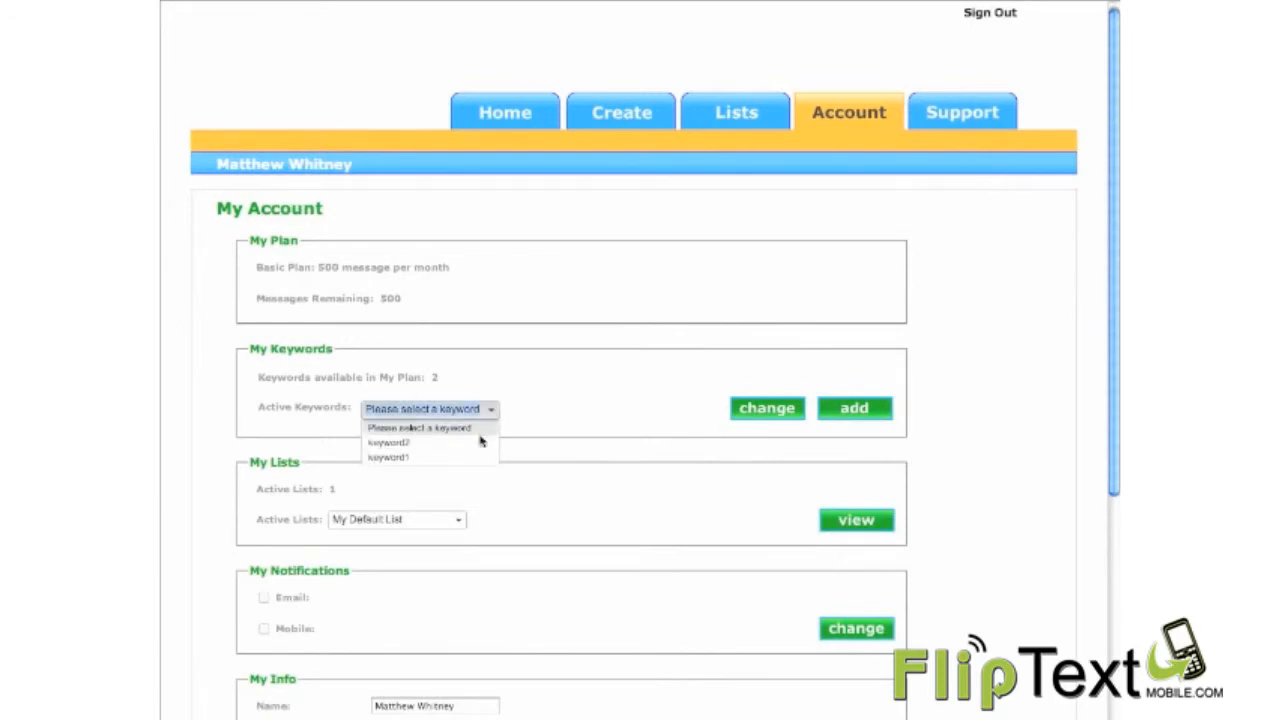
click(598, 398)
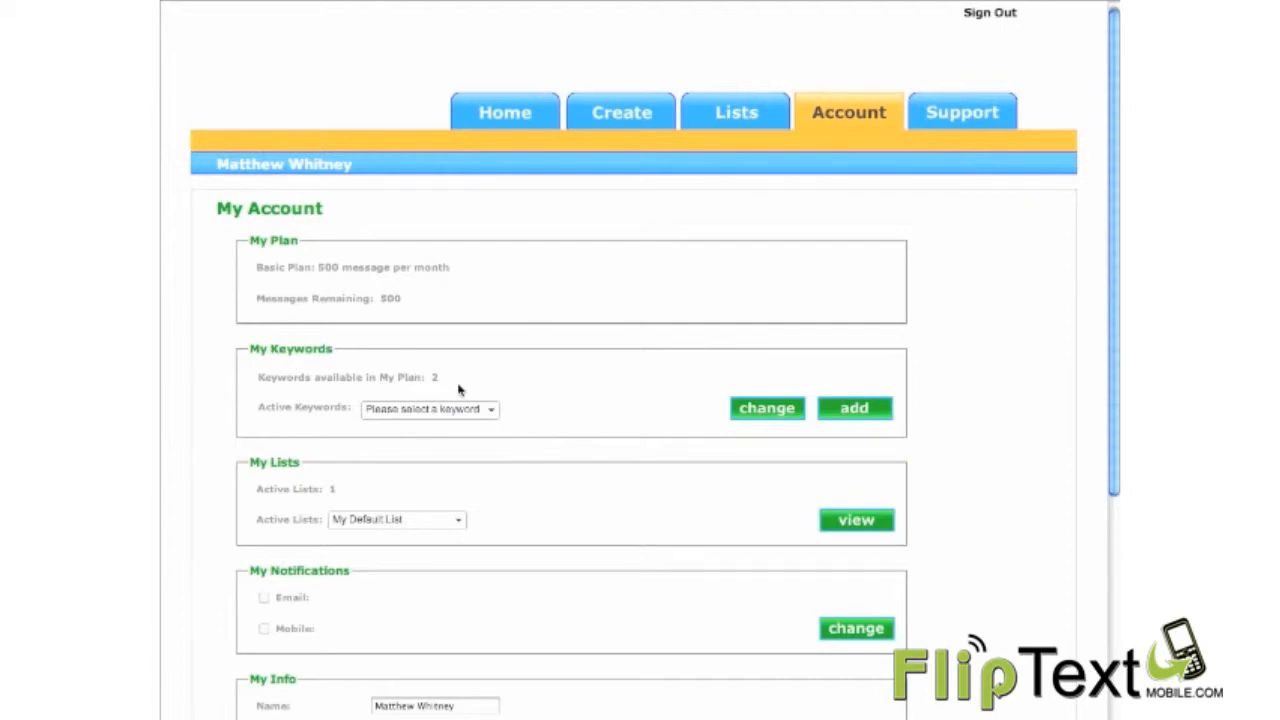
Step: Replace the active keyword "keyword1" with "keyword5", save the change and check the active keywords
click(487, 413)
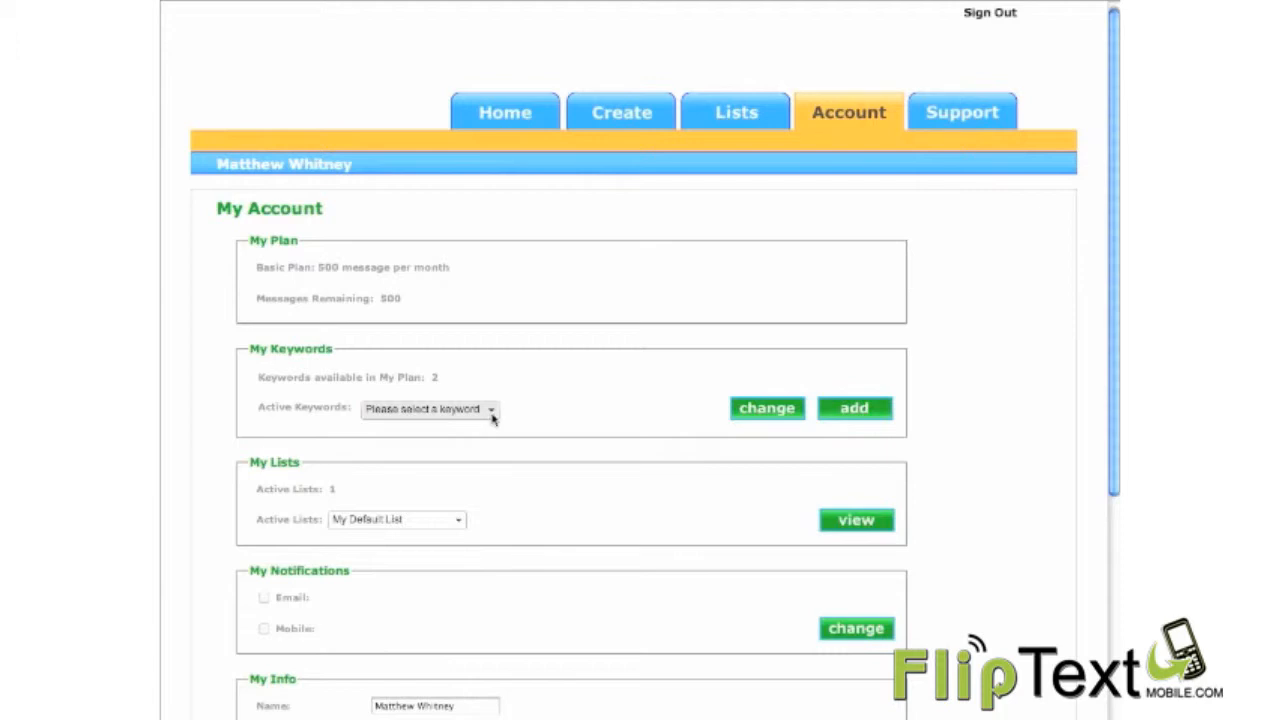
click(491, 417)
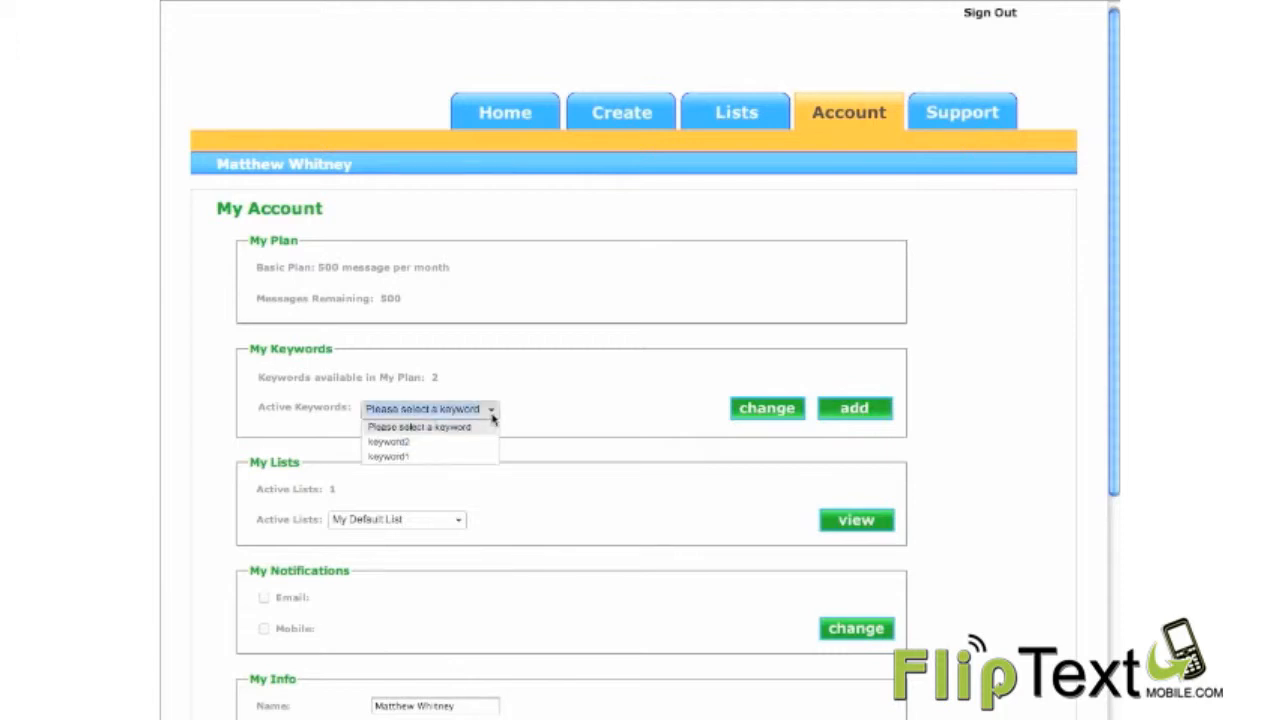
click(478, 457)
click(762, 409)
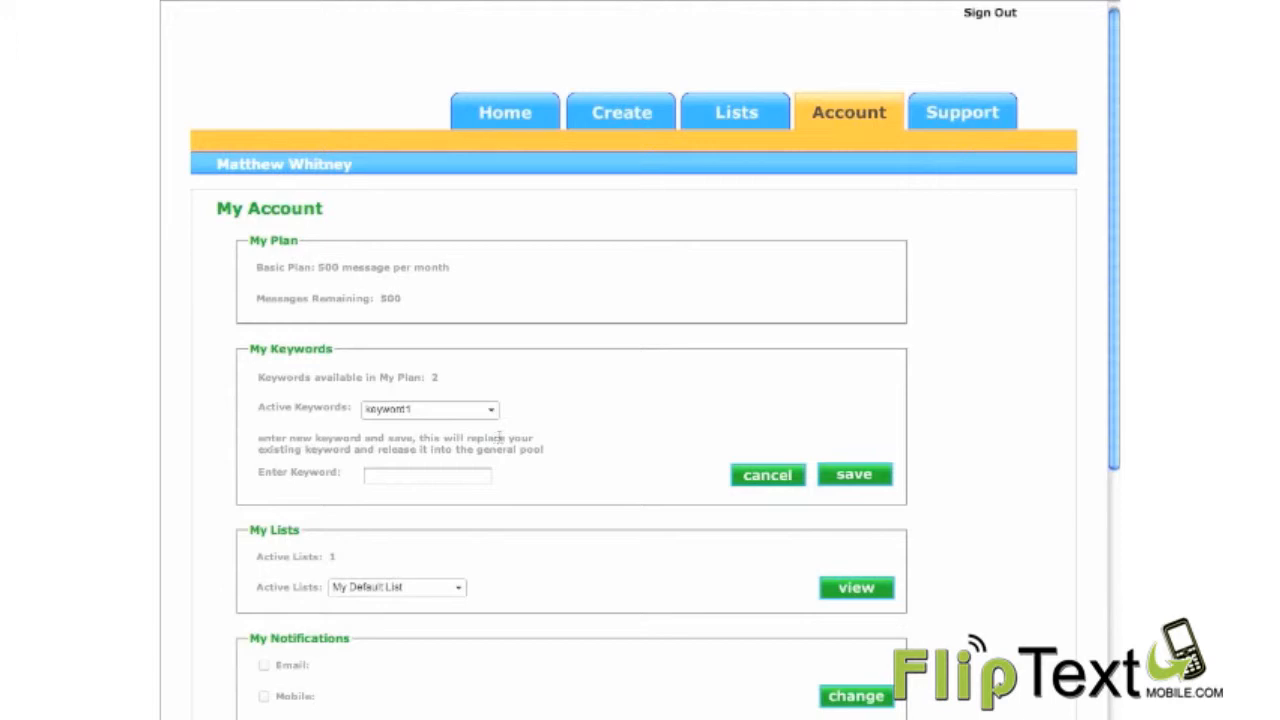
click(408, 478)
text(kew)
key(BackSpace)
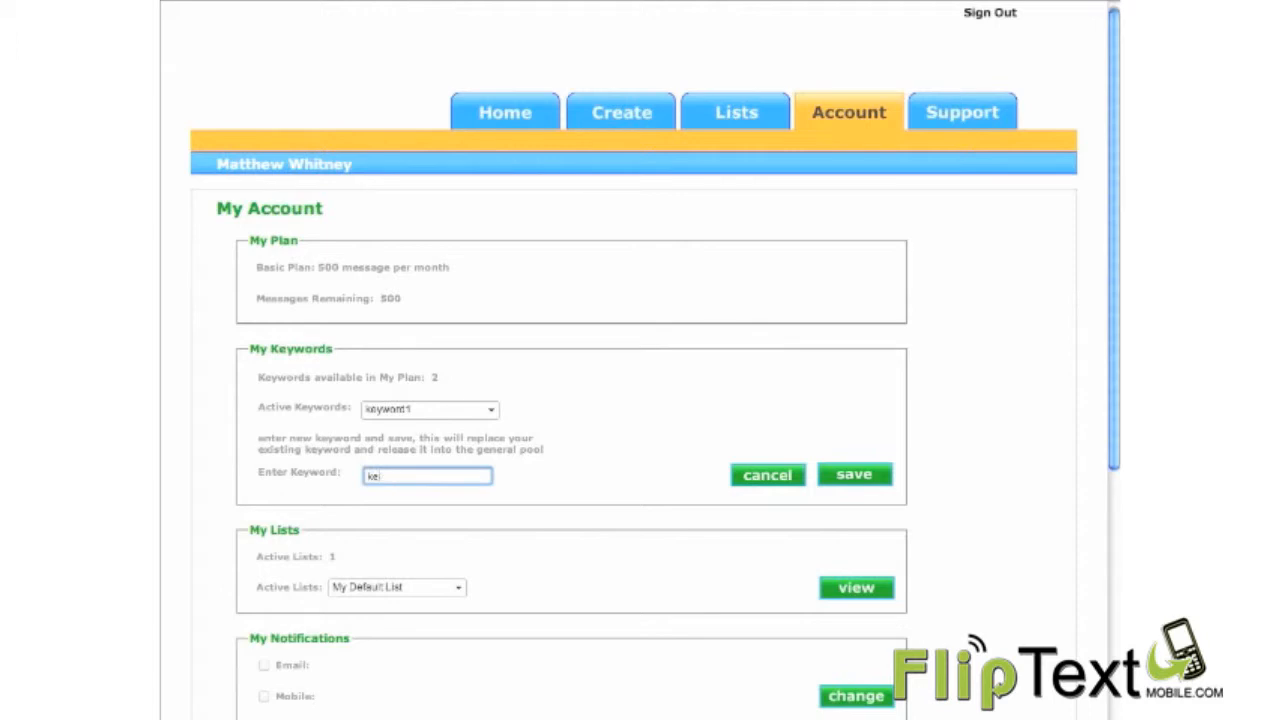
text(yword3)
click(874, 475)
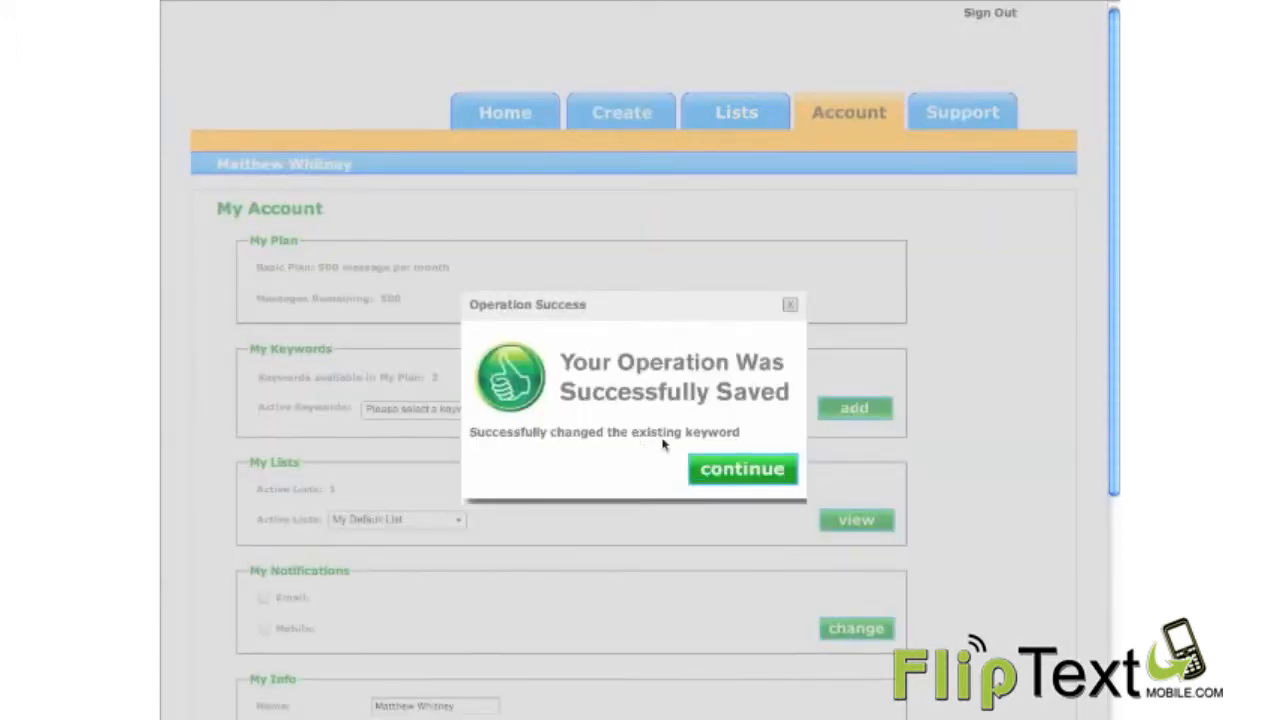
click(700, 462)
click(494, 411)
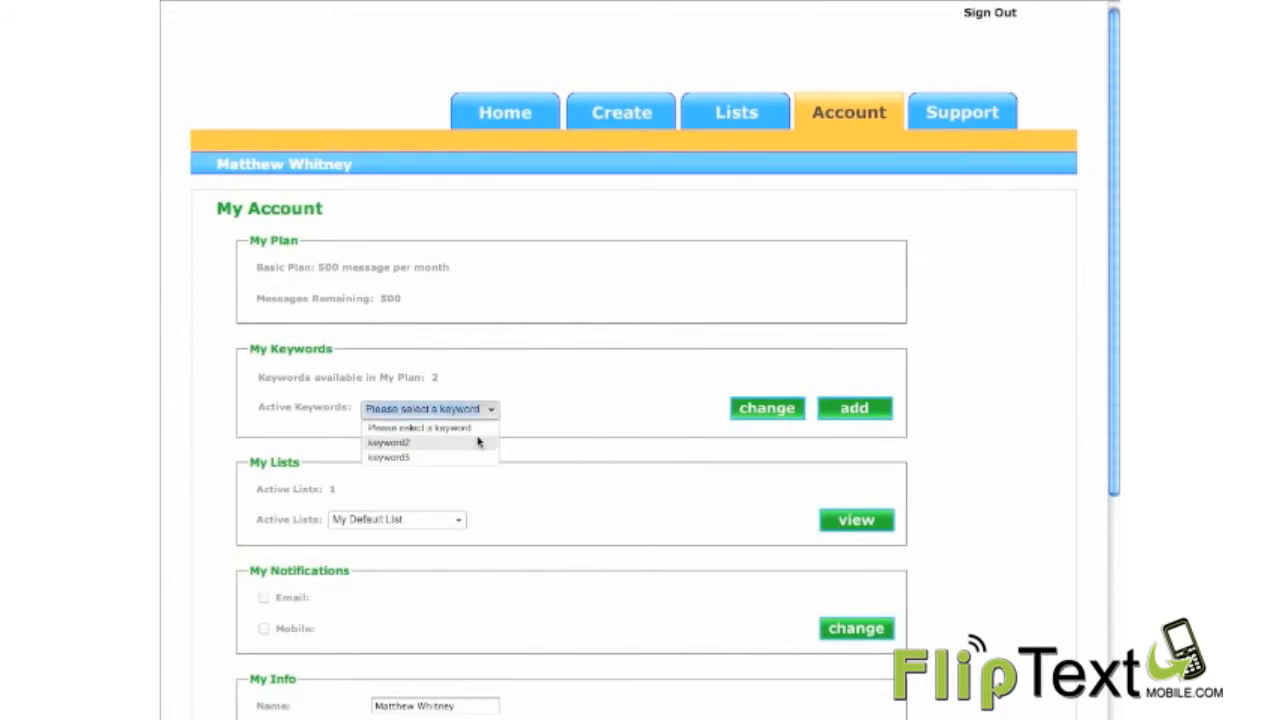
click(566, 376)
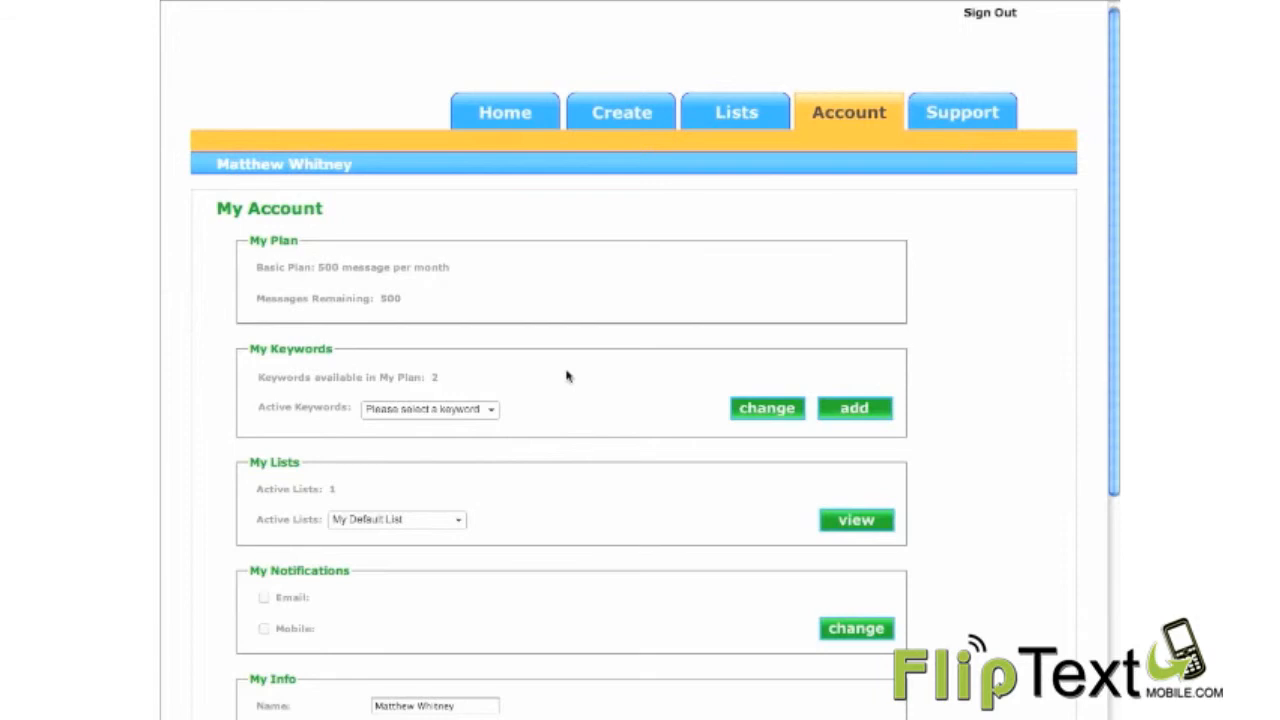
Step: Return to the promotions overview and open the selection of promotion types to create
scroll(567, 376, up, 1)
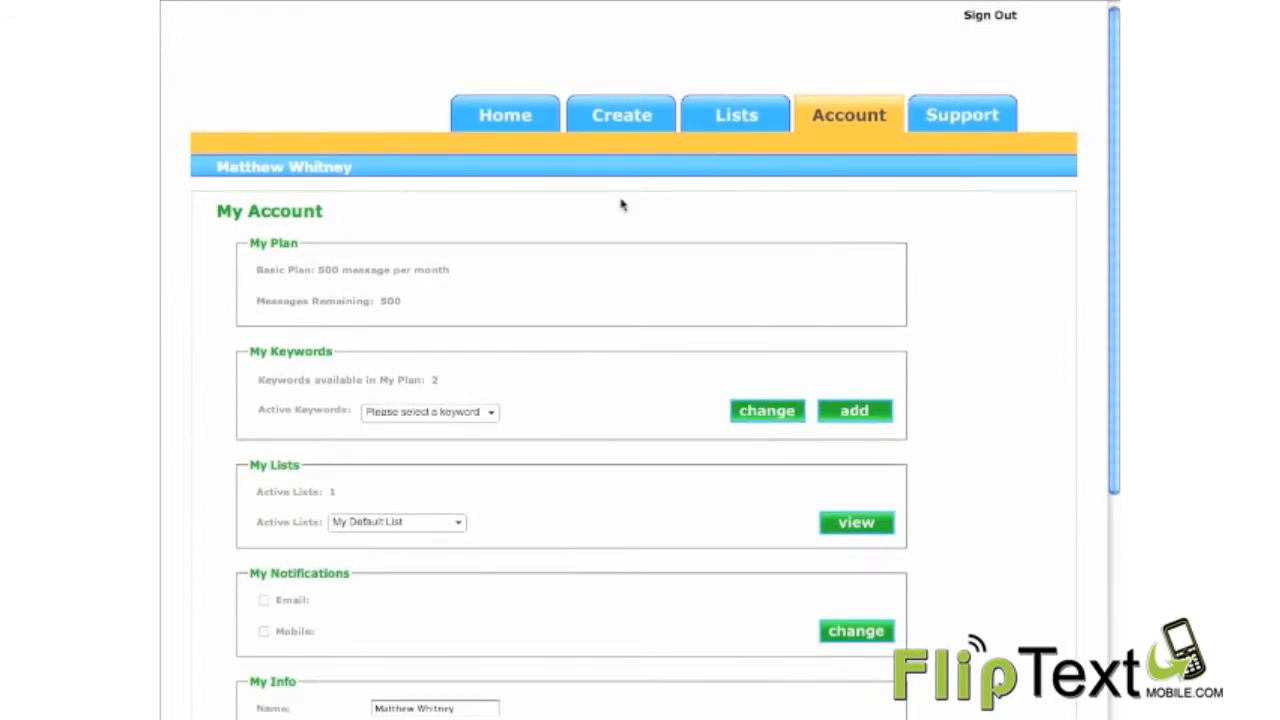
click(520, 113)
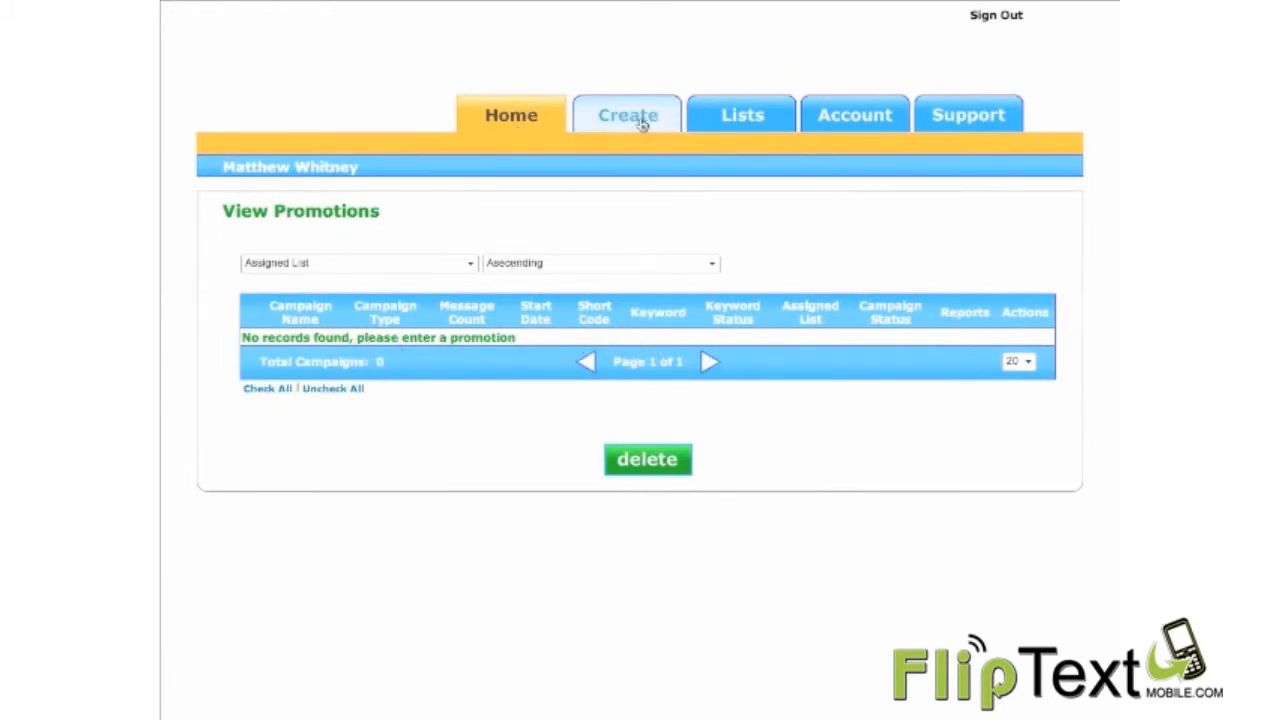
click(642, 122)
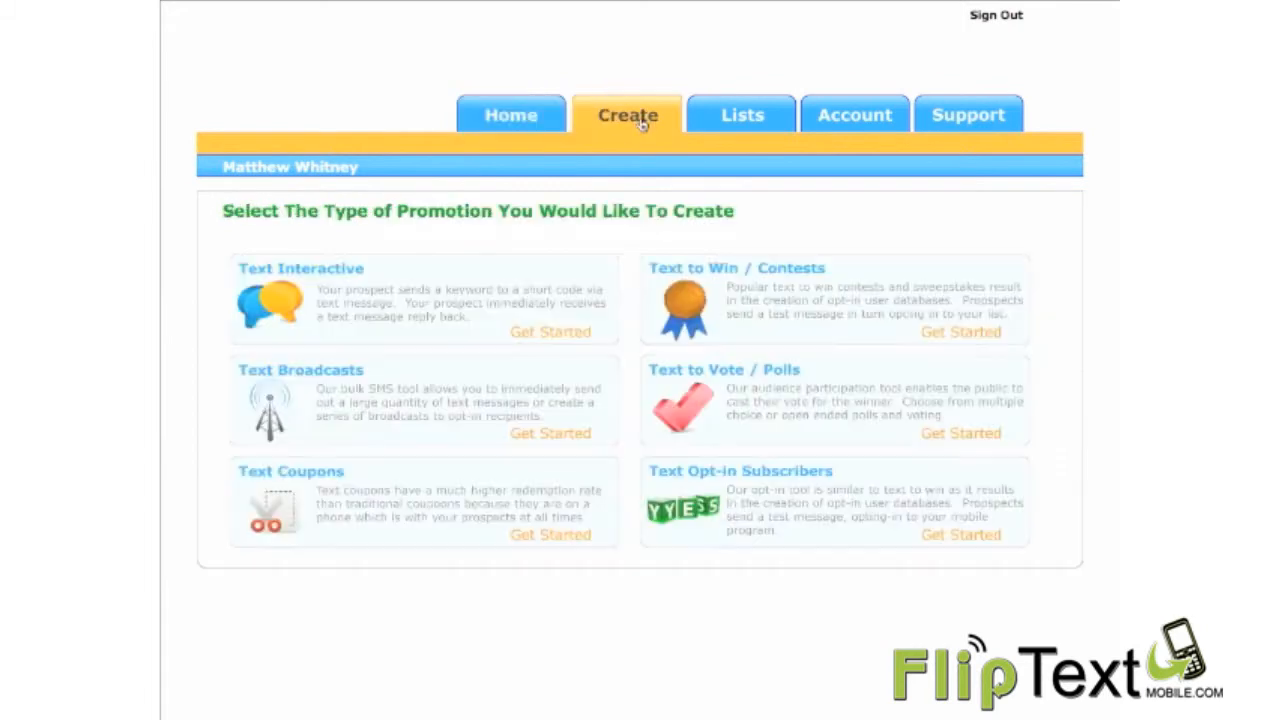
Step: Start a Text Interactive Without Response promotion, try a specified start date, and set the start back to Now
click(412, 300)
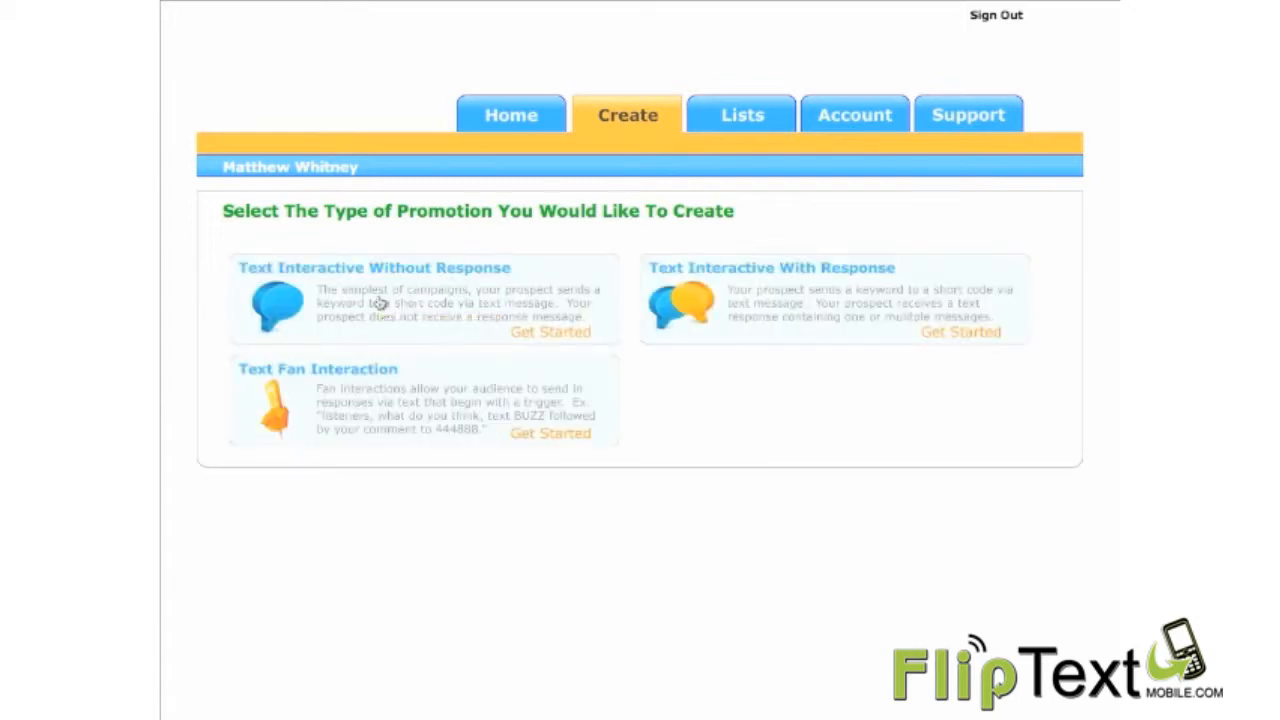
click(380, 302)
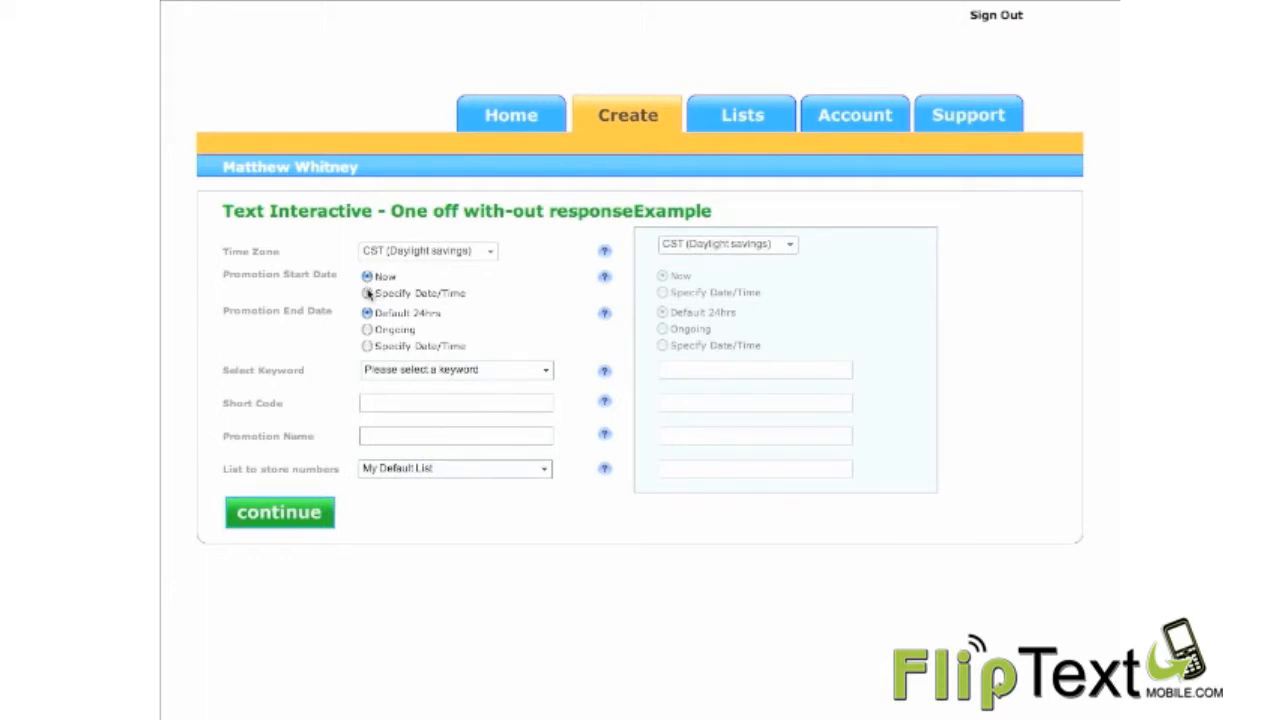
click(367, 293)
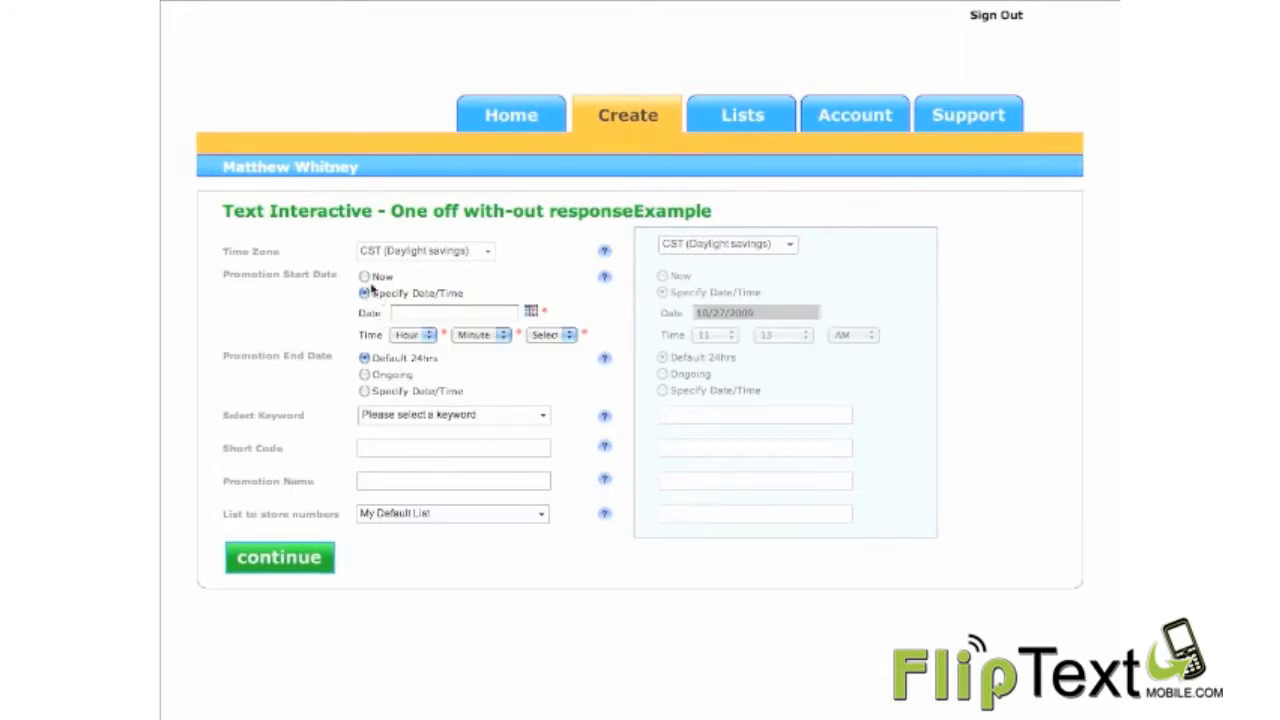
click(364, 276)
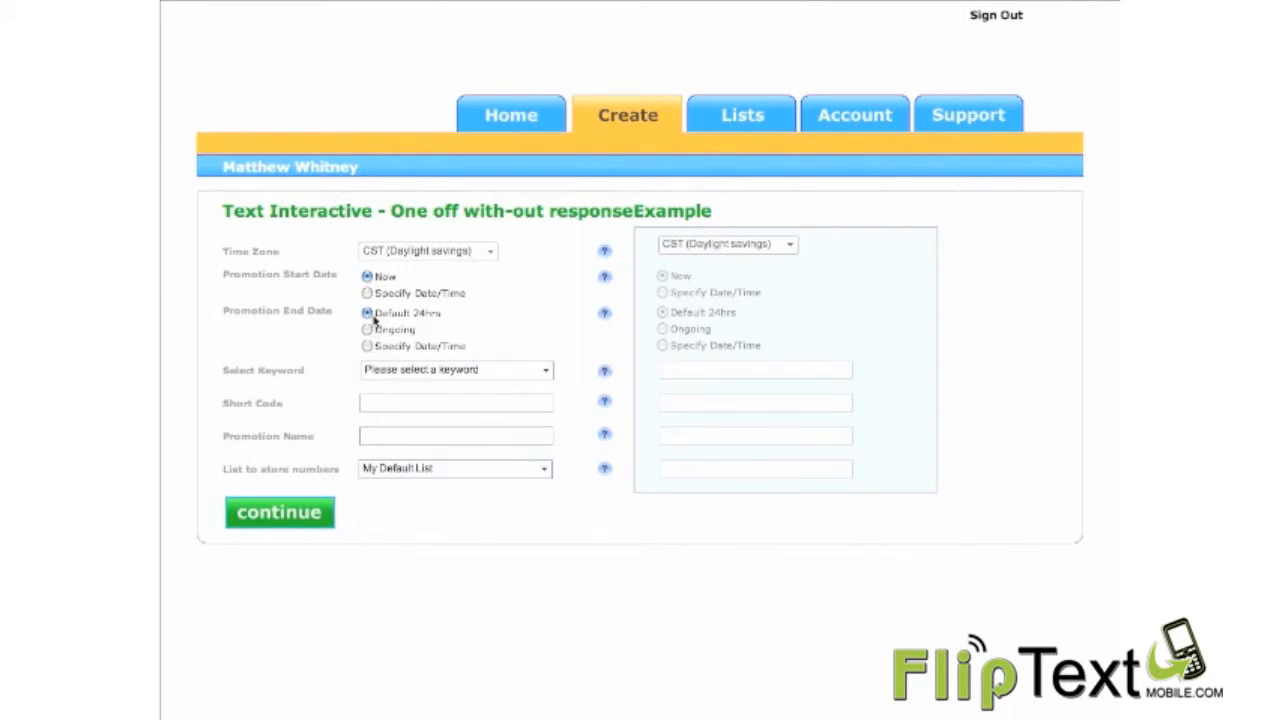
Step: Set the promotion's end date to Ongoing and choose keyword2 as its keyword
click(368, 330)
click(366, 346)
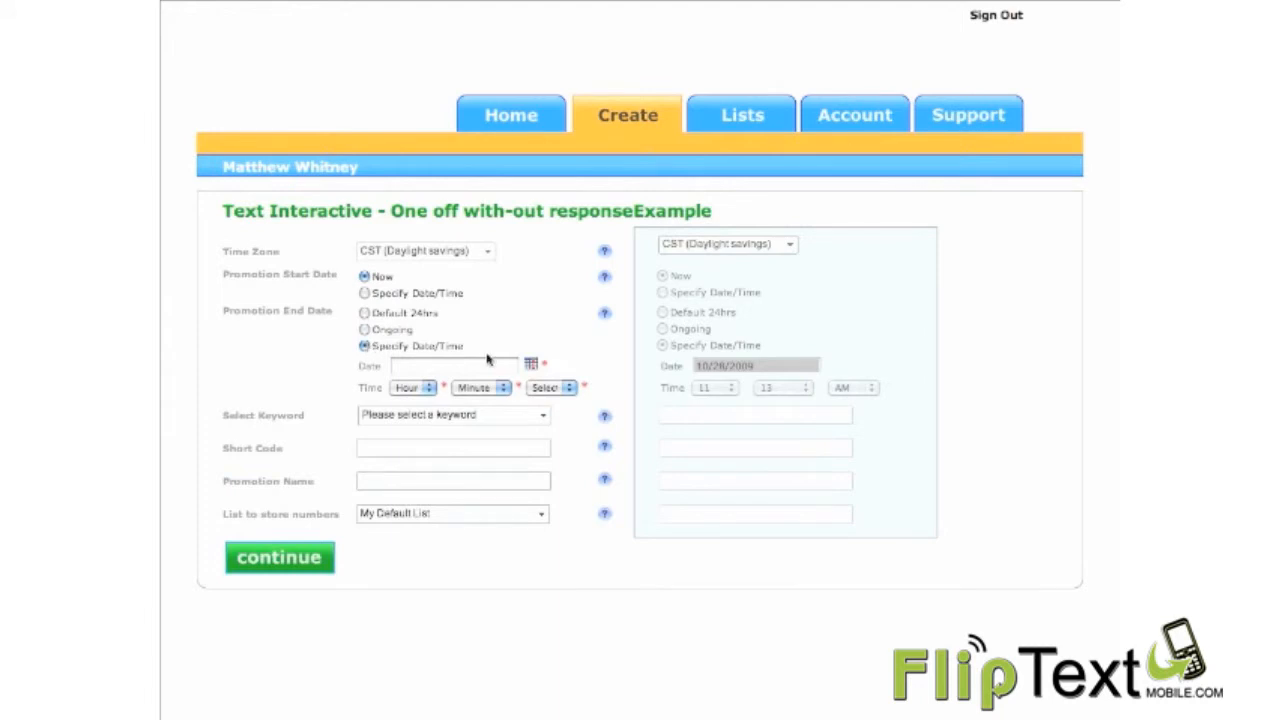
click(367, 330)
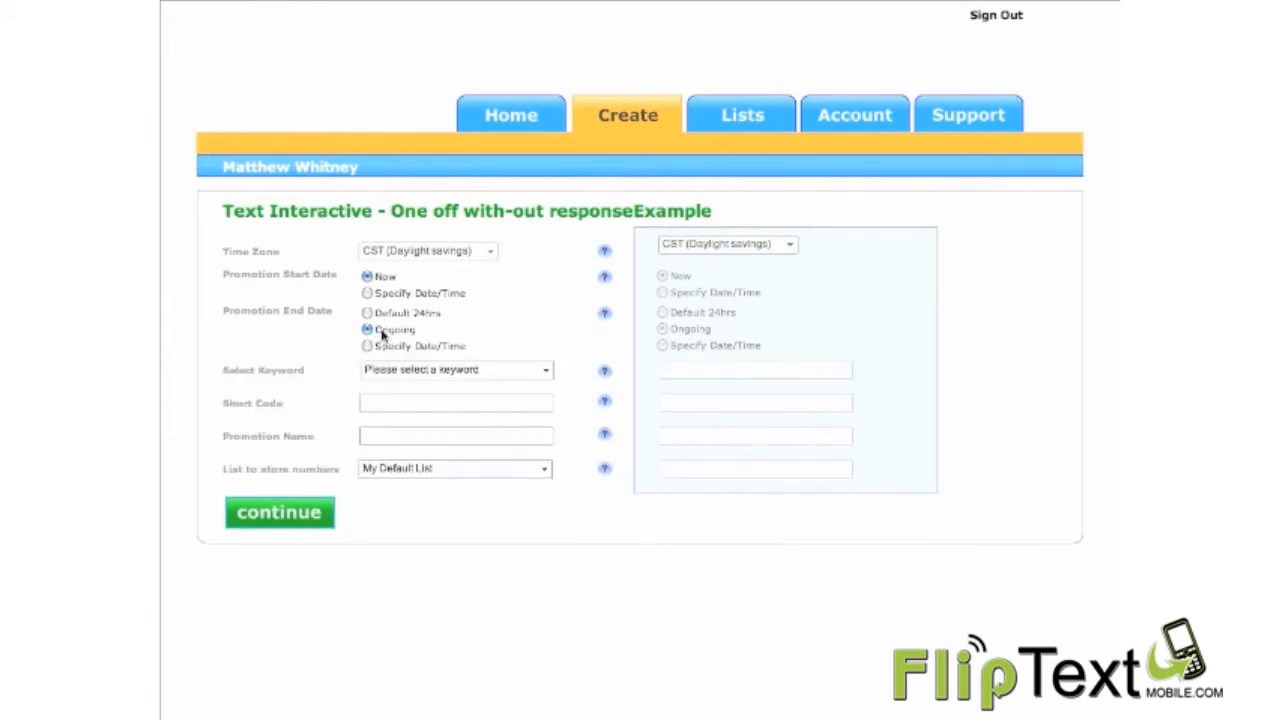
click(546, 373)
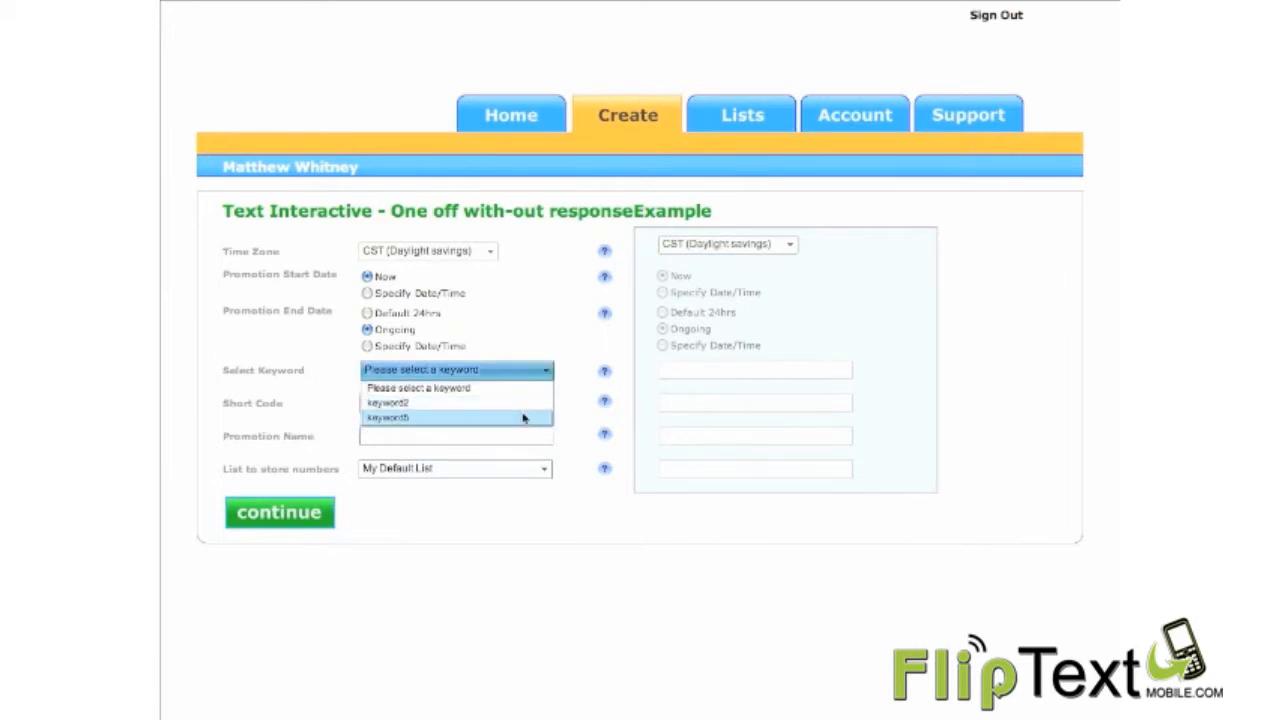
click(524, 403)
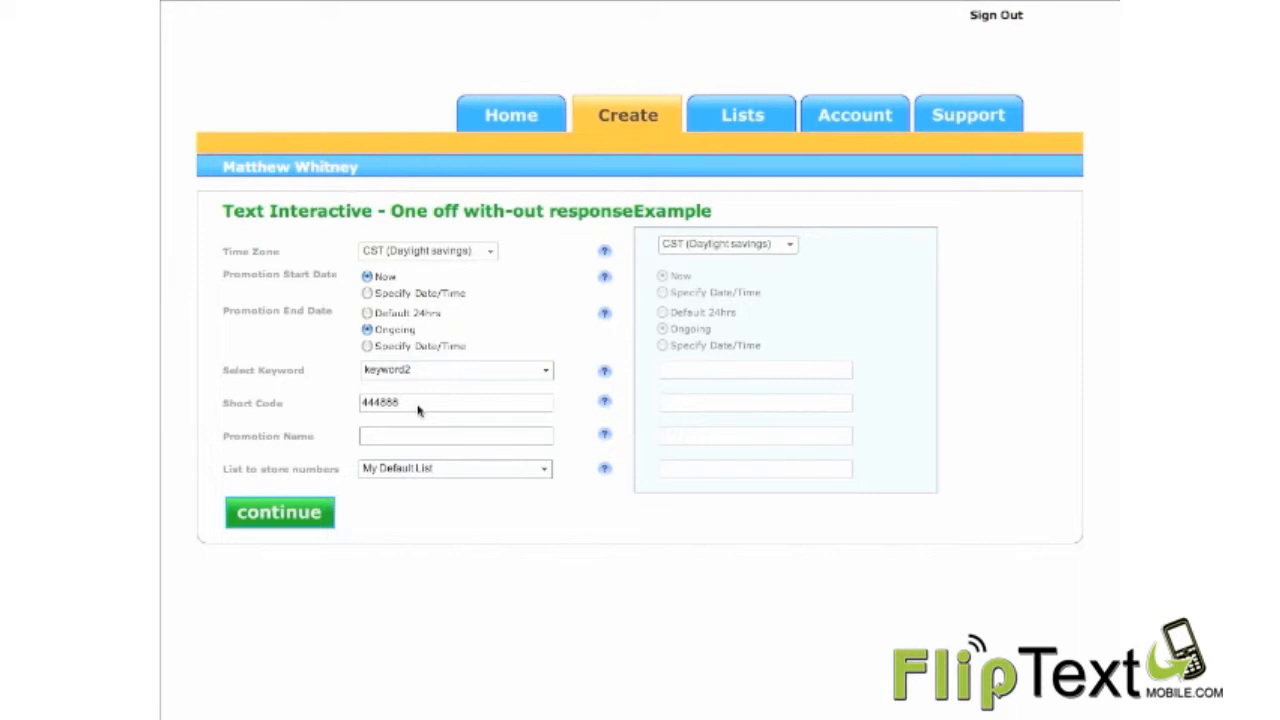
Step: Enter a promotion name made of the account owner's first name in possessive form followed by "Test Promo"
click(403, 437)
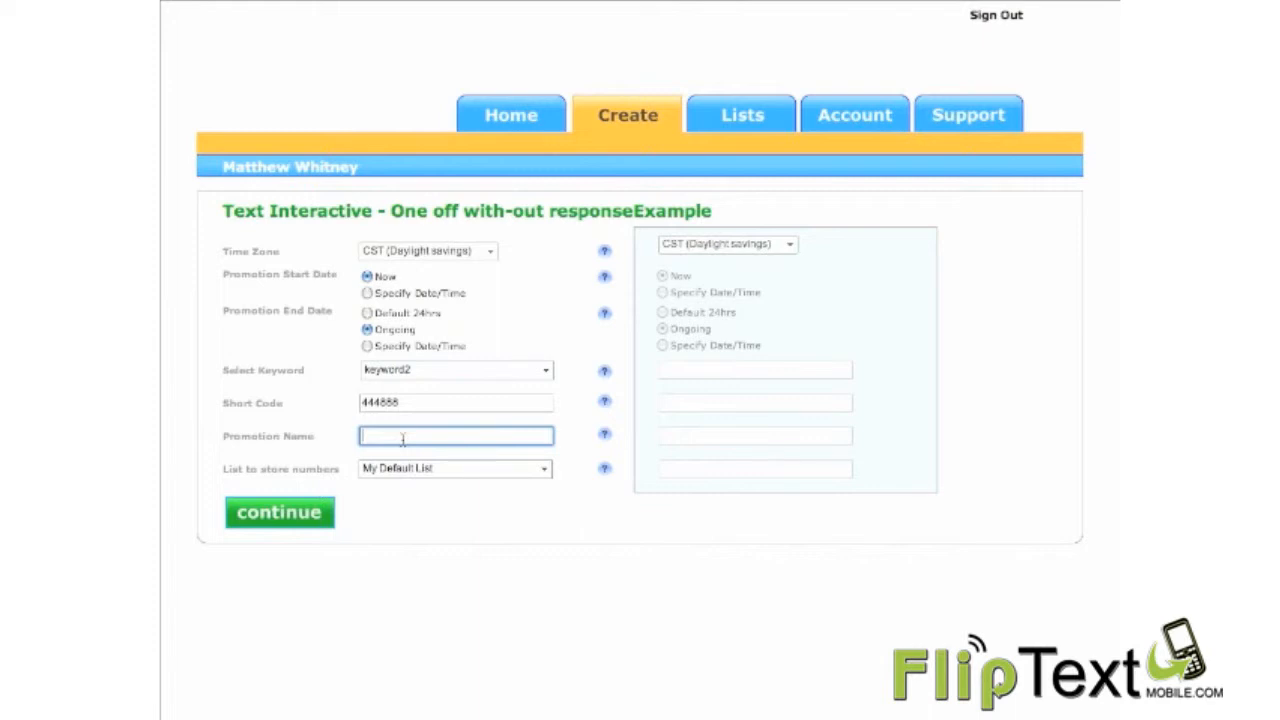
text(Matt's Test Promo)
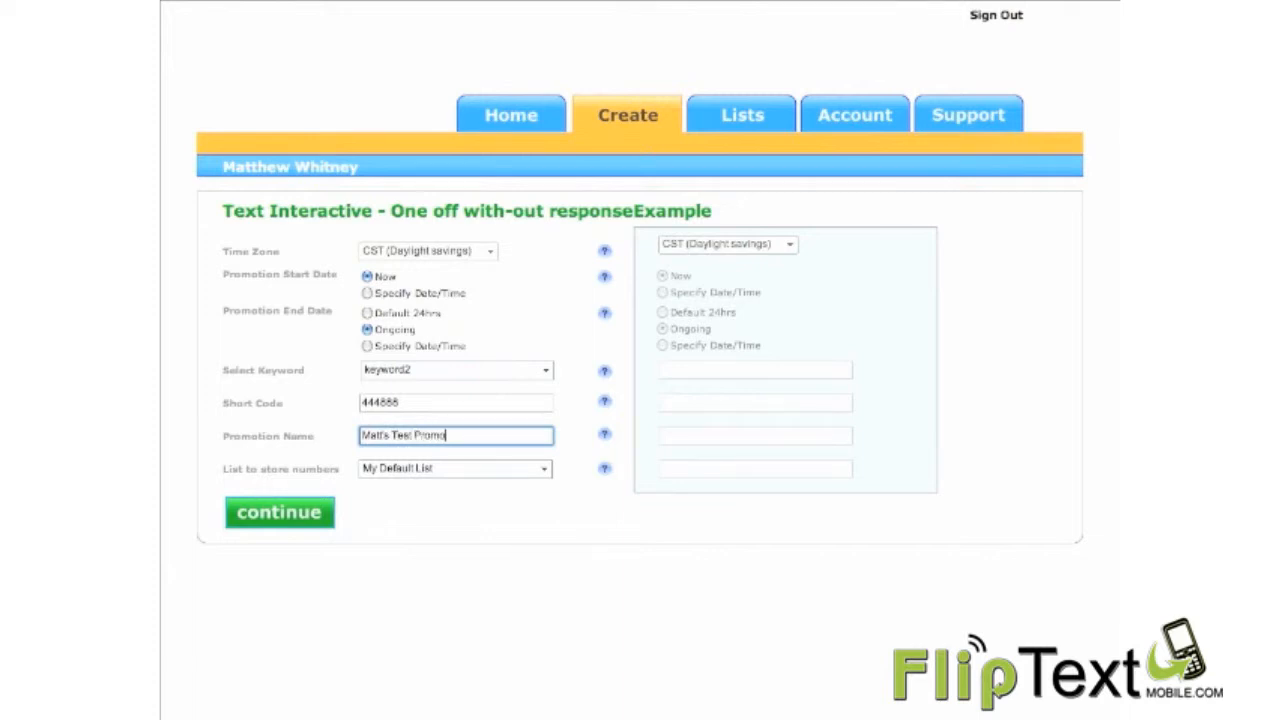
Step: Store the numbers in My Default List, continue to the promotion review and save the promotion
click(544, 470)
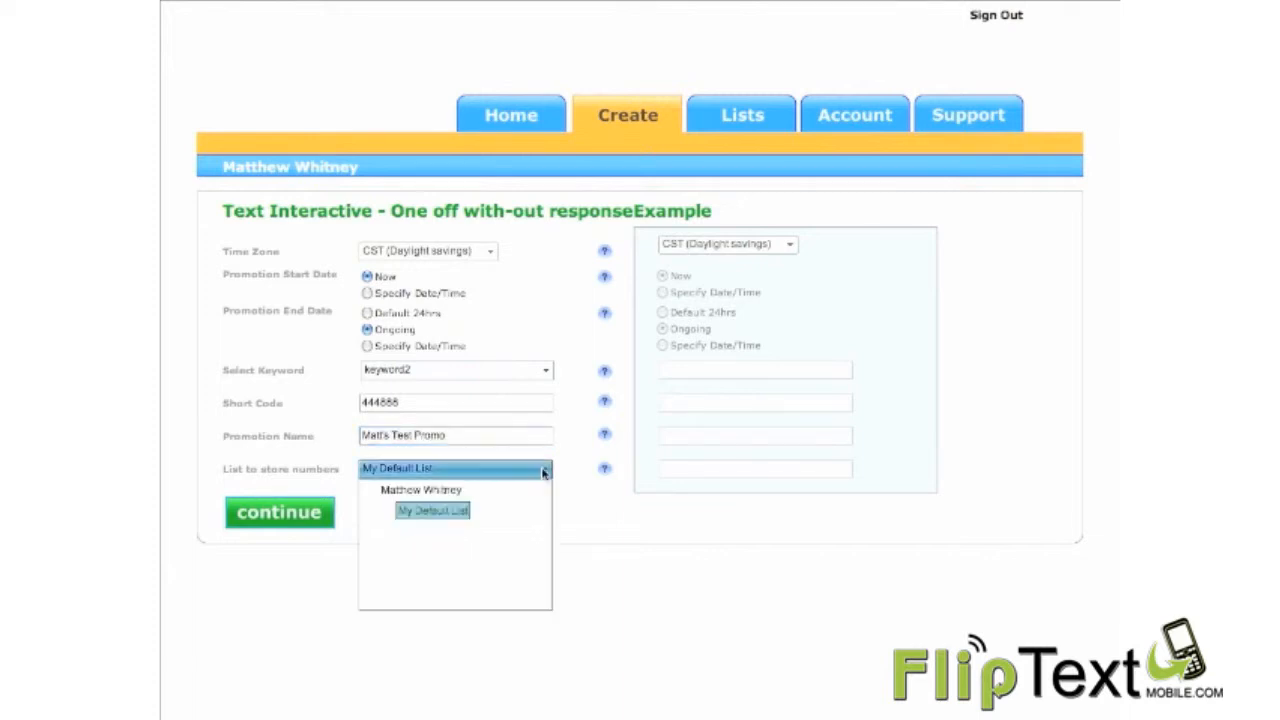
click(431, 520)
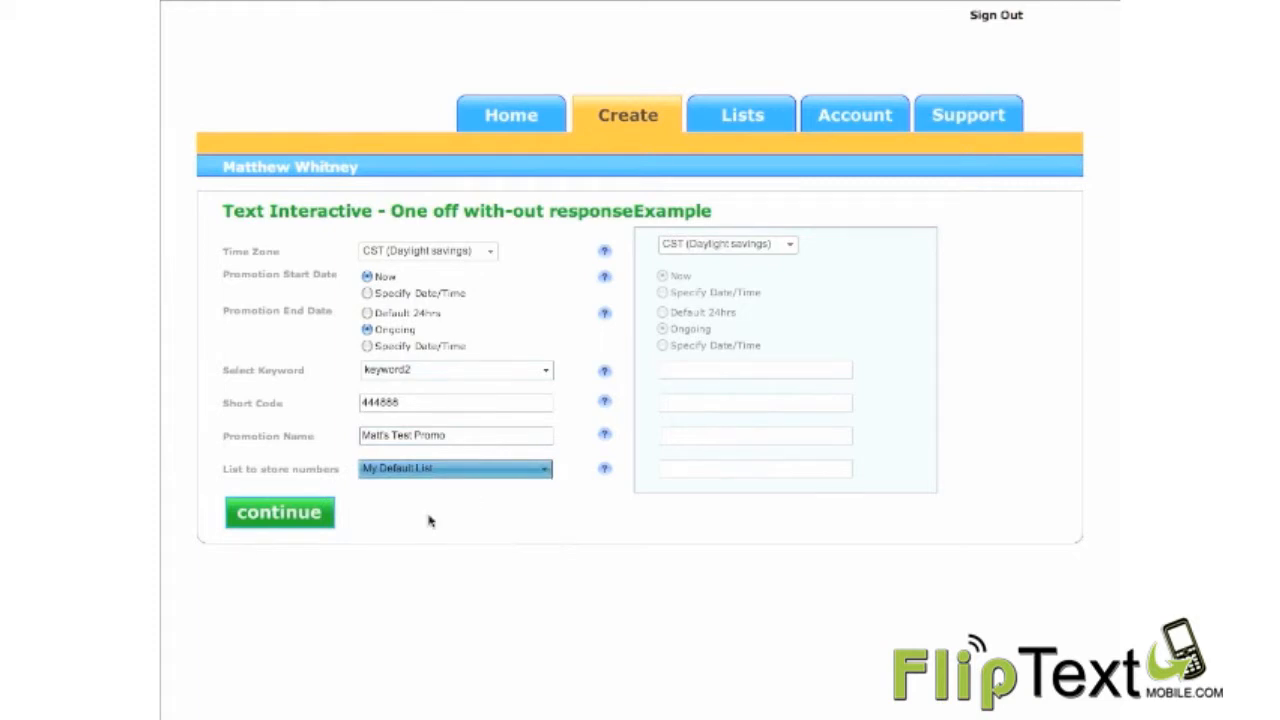
click(304, 518)
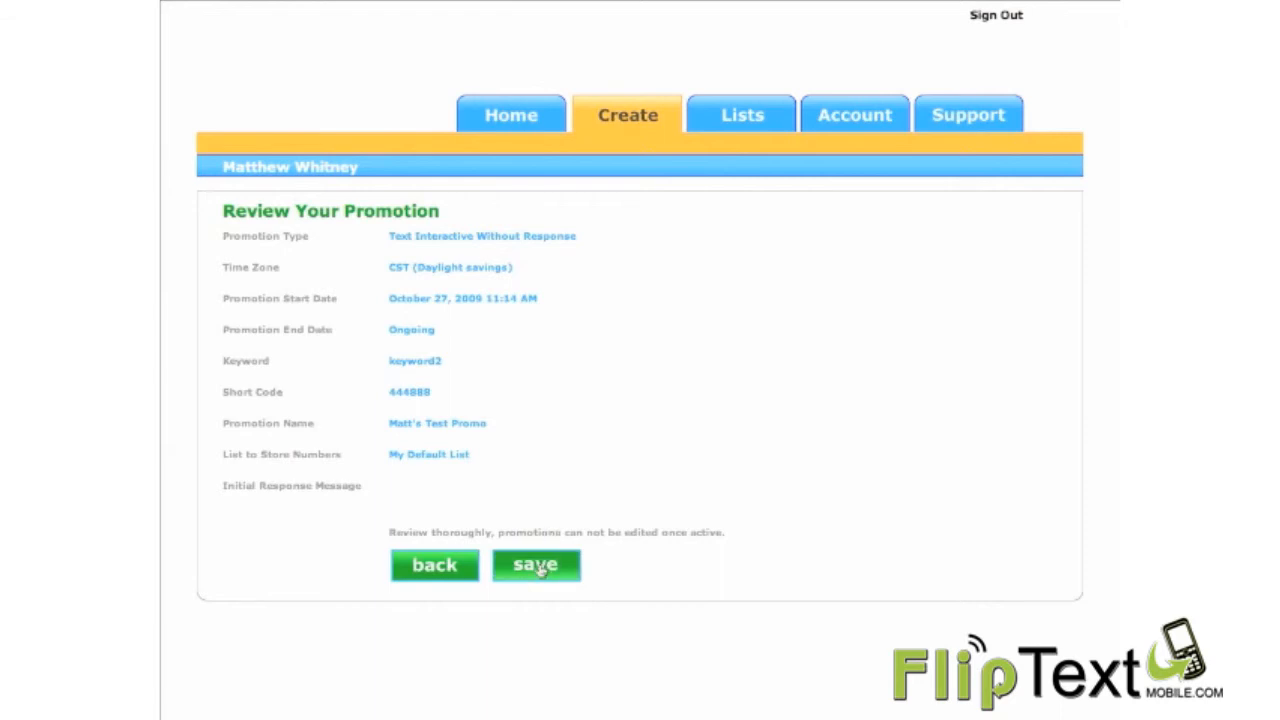
click(537, 566)
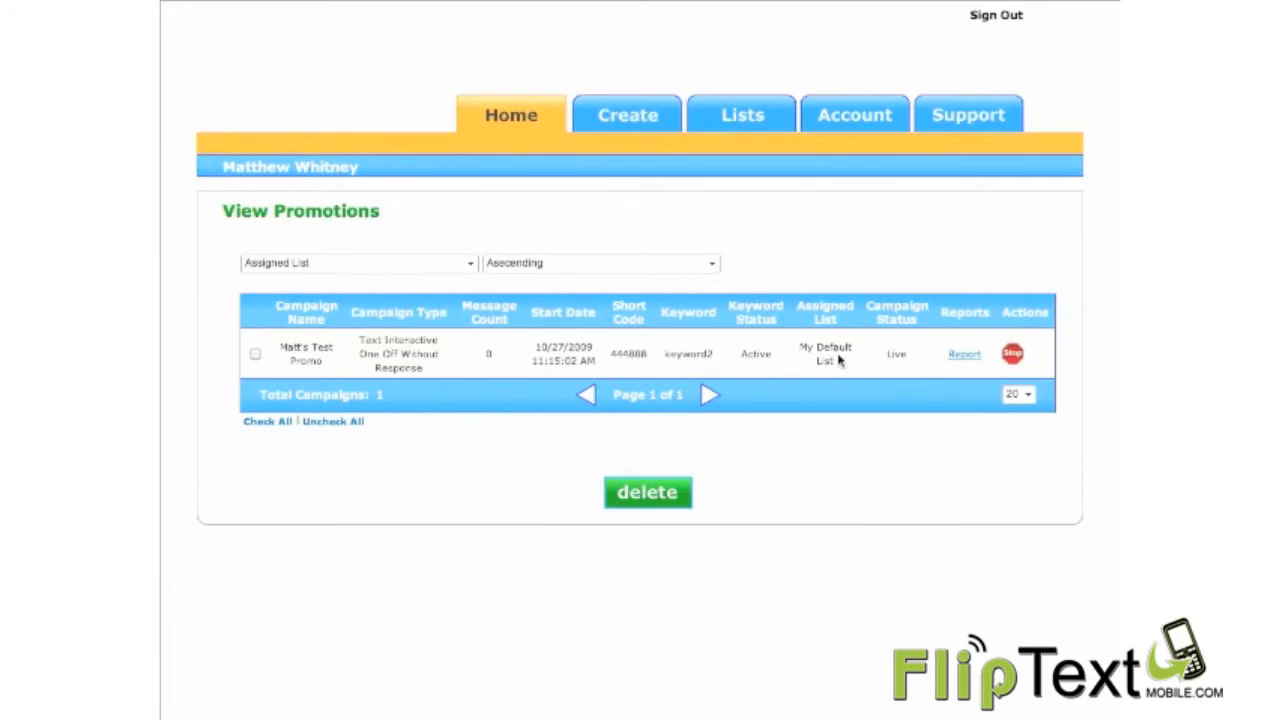
Step: Open the test promotion's report and examine its message totals, inbound chart and message records
click(966, 356)
scroll(919, 341, down, 1)
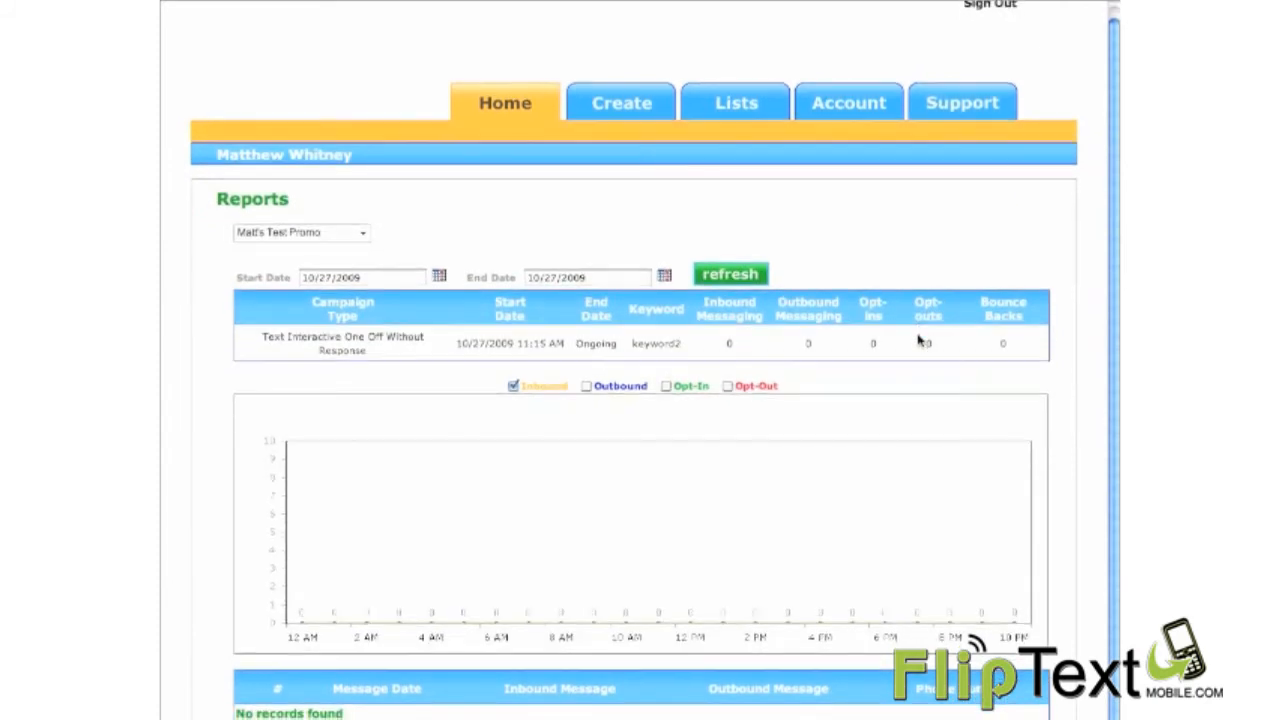
scroll(919, 341, down, 1)
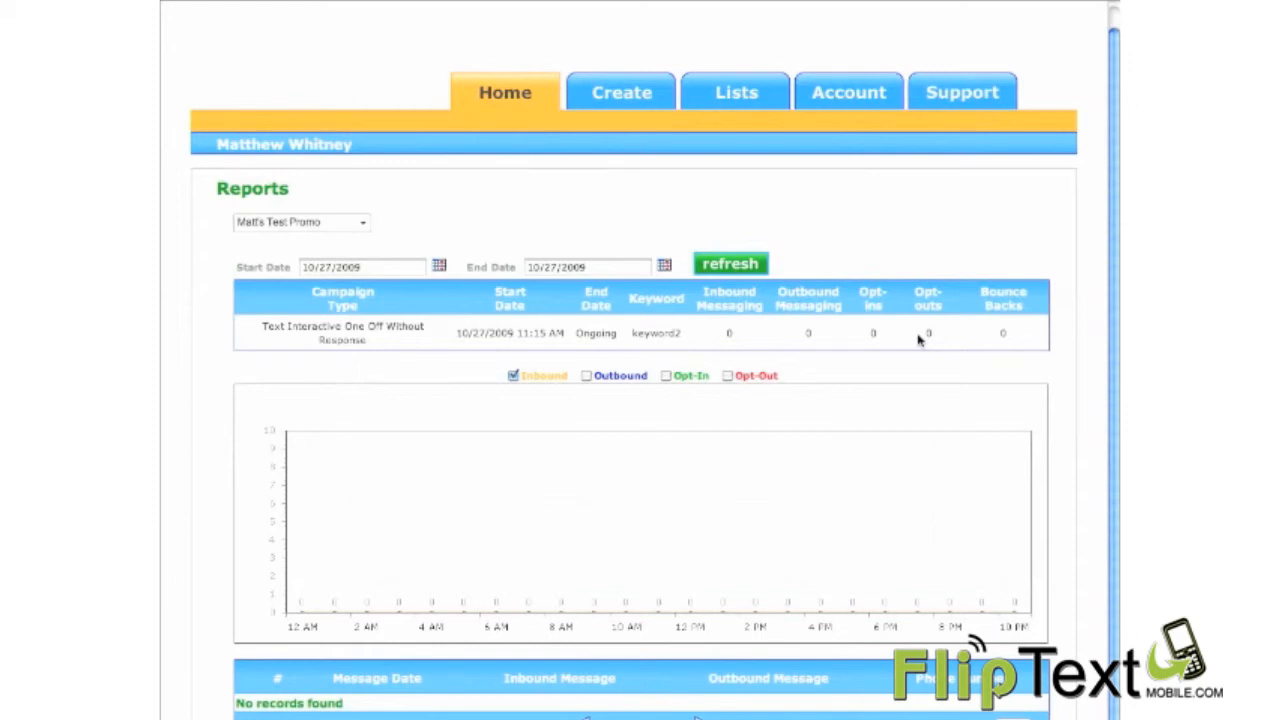
scroll(919, 340, down, 1)
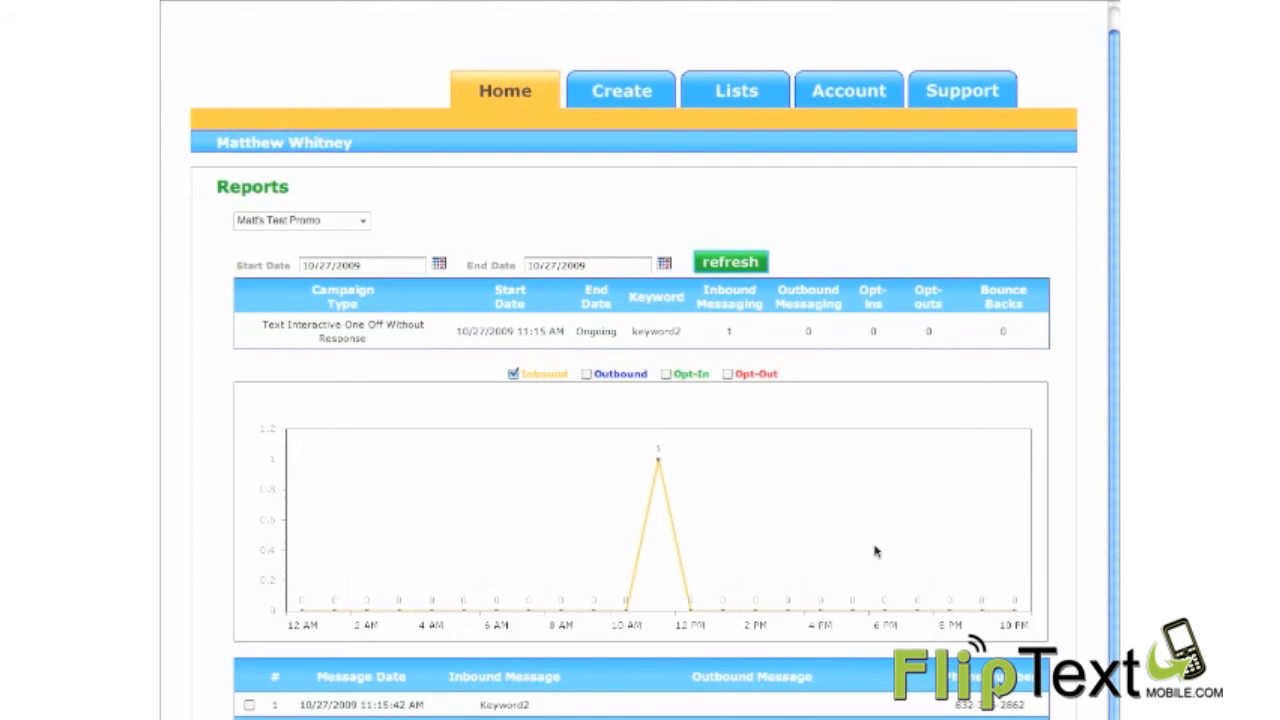
Step: Return to the promotions overview and stop the live test promotion, confirming the request
click(505, 93)
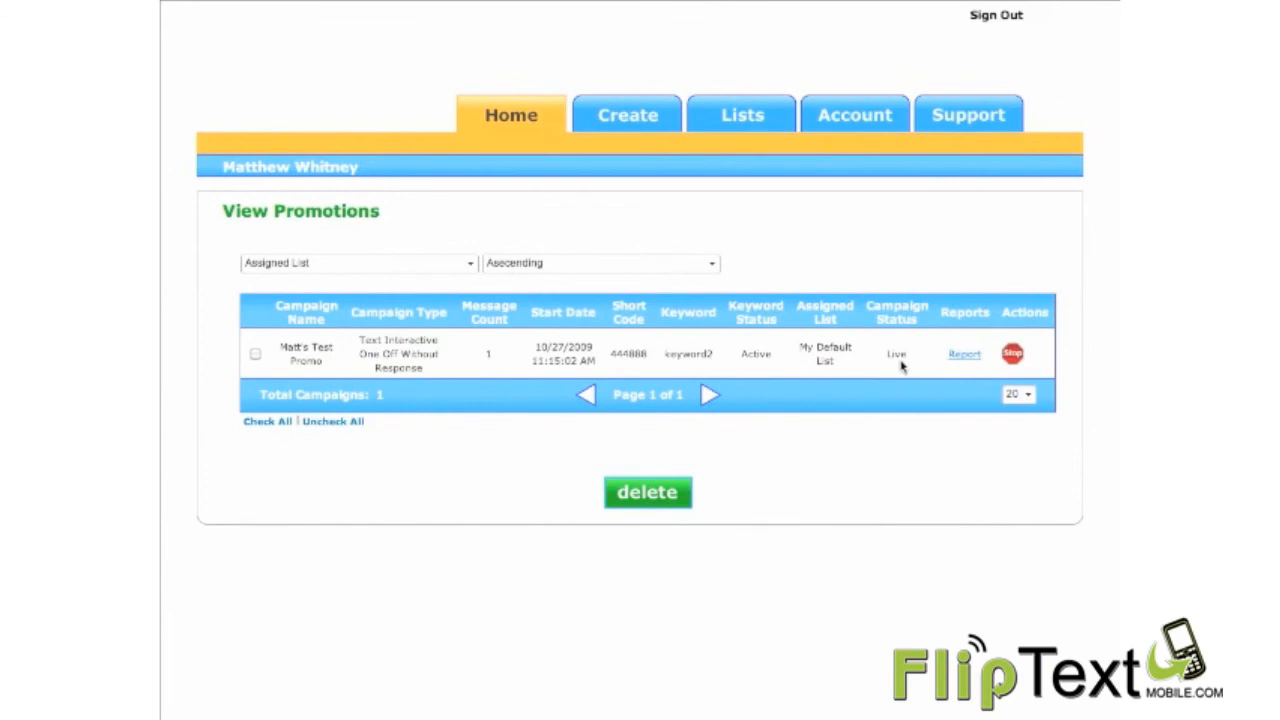
click(1013, 354)
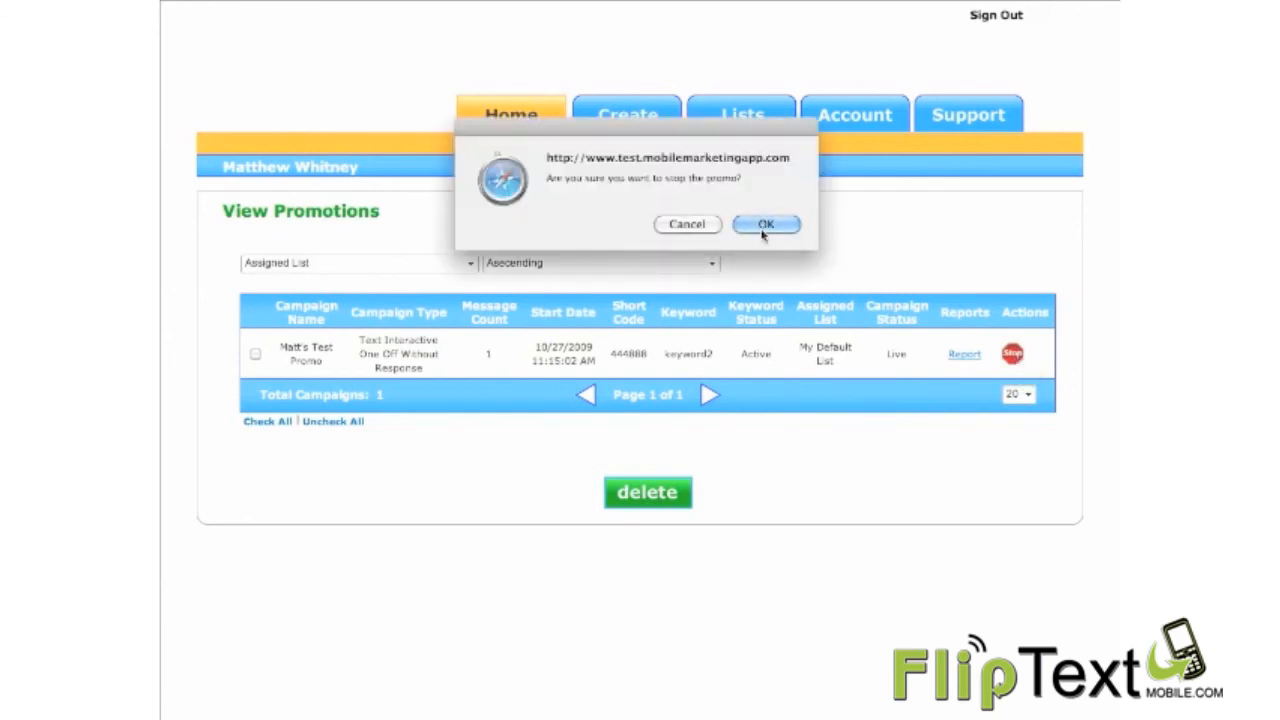
click(764, 226)
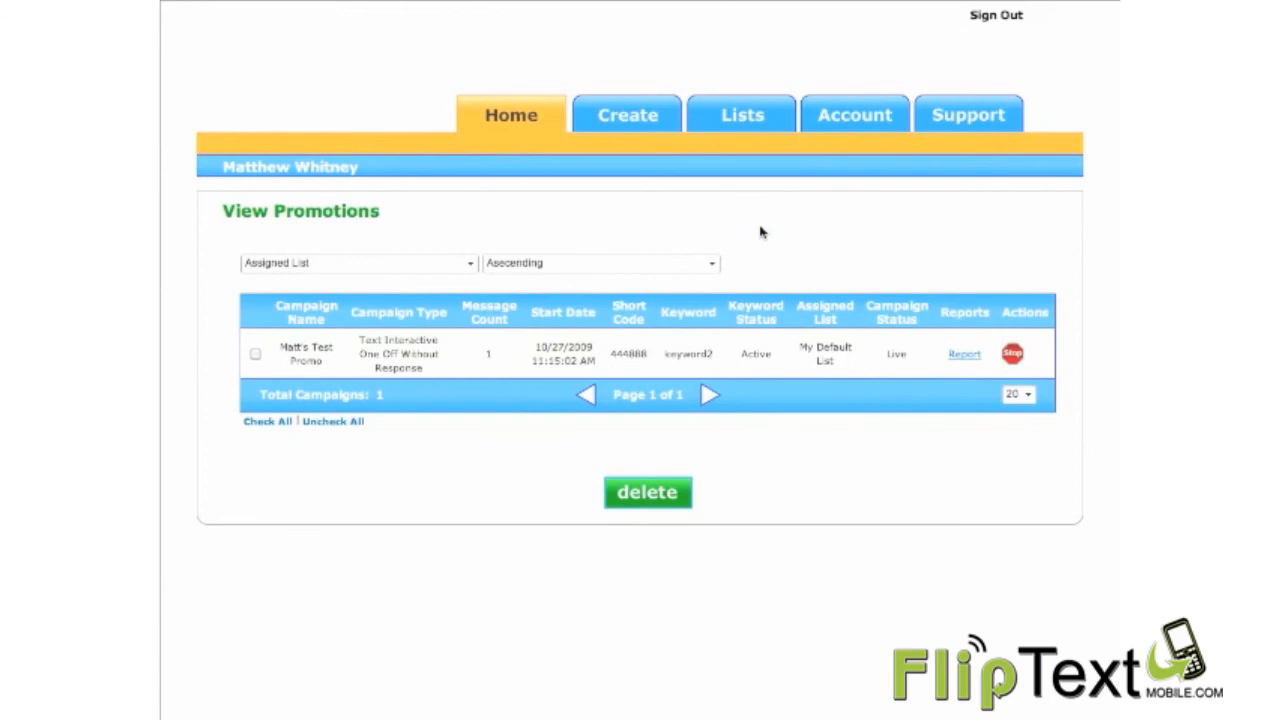